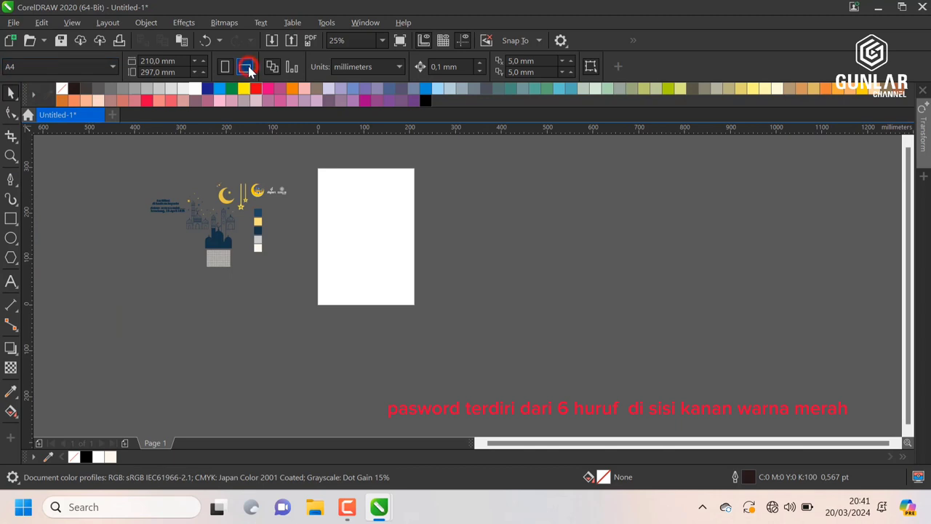
Set the A4 page to landscape and move all the prepared artwork and colour swatches farther left, away from the page.
click(245, 67)
scroll(290, 189, up, 2)
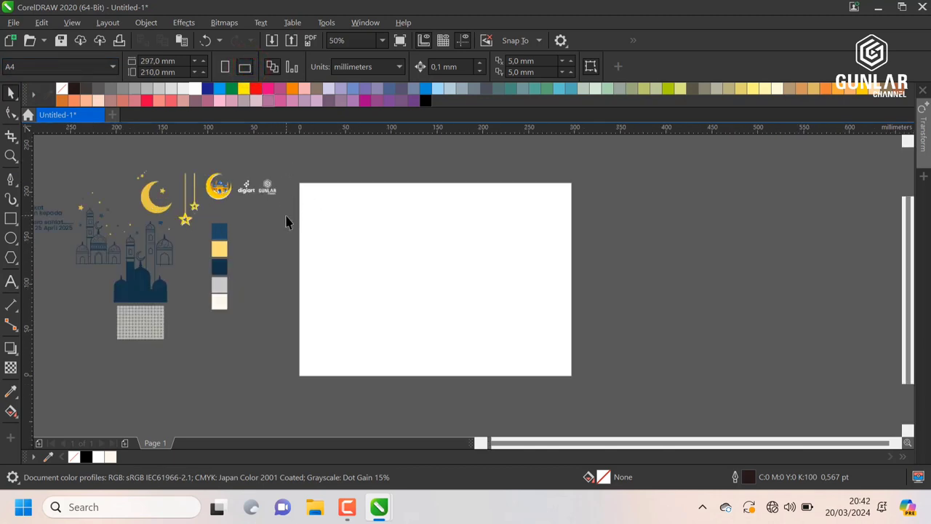
scroll(398, 211, down, 2)
drag(114, 177, 340, 279)
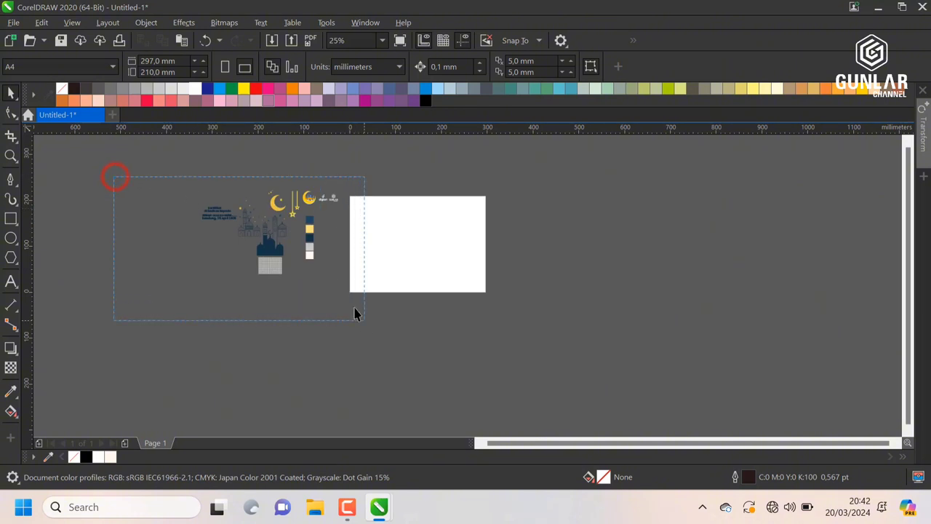
drag(355, 313, 355, 312)
scroll(301, 202, up, 2)
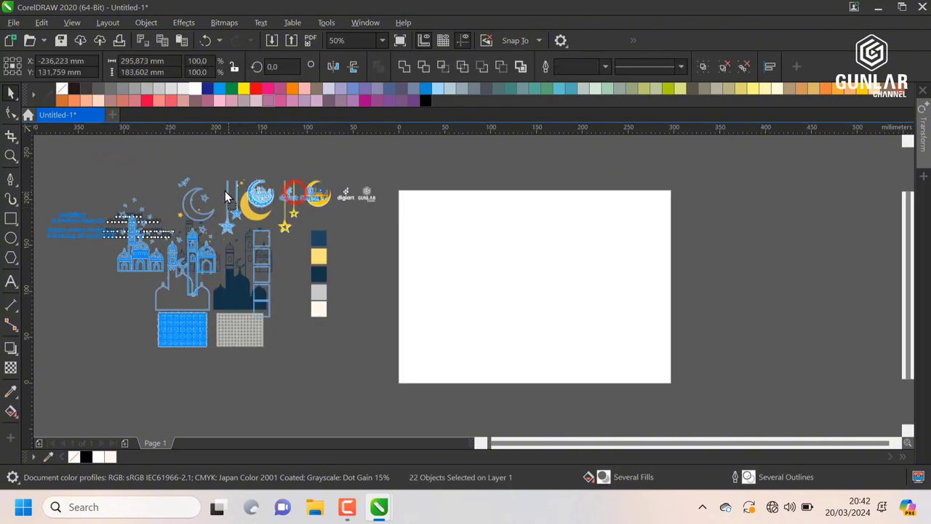
drag(226, 196, 228, 190)
click(364, 167)
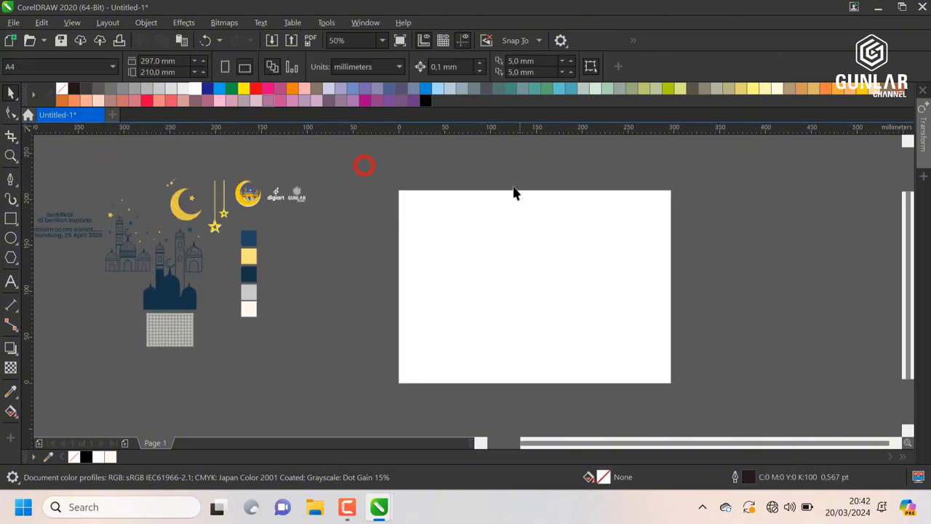
Draw a square beside the page's upper left edge and enlarge it to about 87 mm per side.
scroll(497, 183, up, 2)
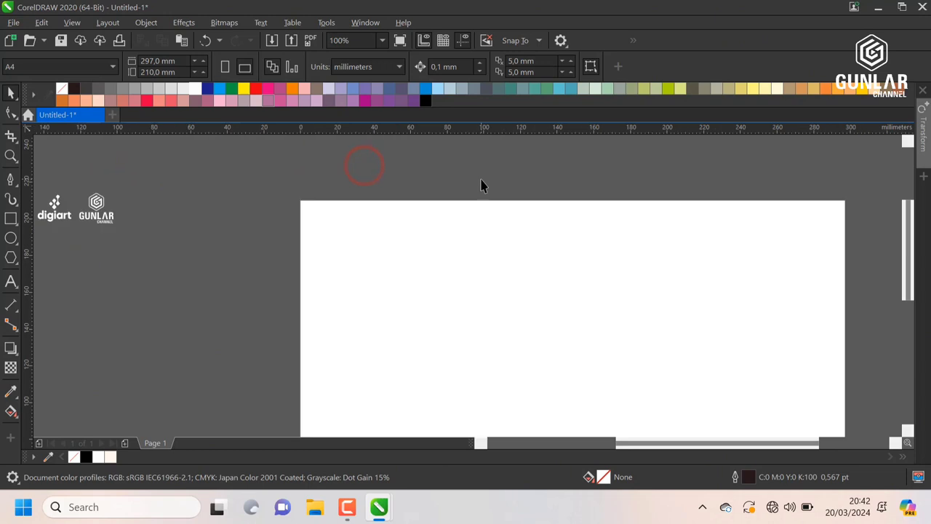
click(11, 219)
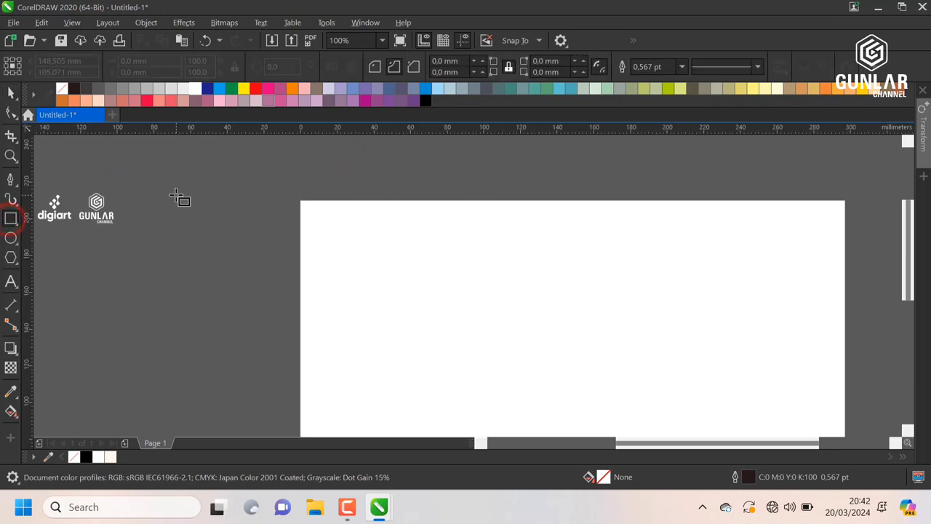
drag(209, 258, 223, 243)
key(space)
drag(172, 168, 206, 226)
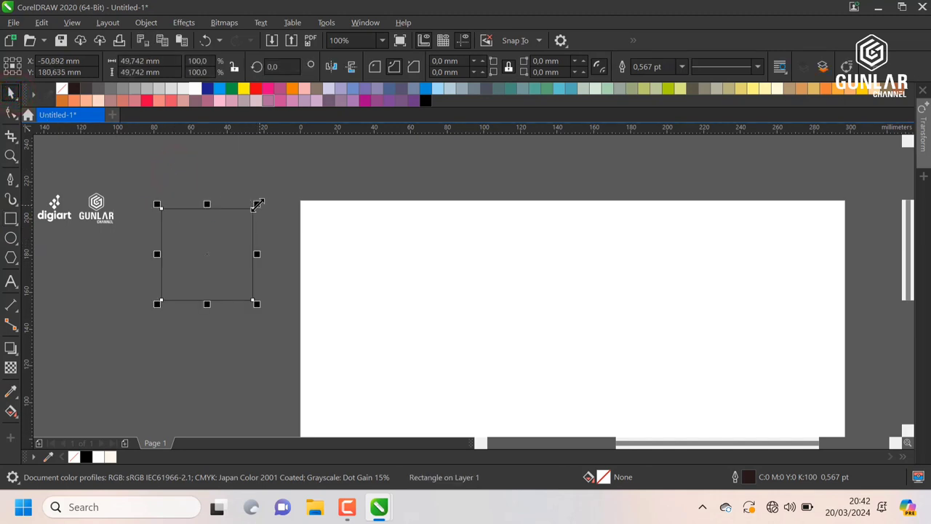
drag(257, 204, 324, 171)
Set the document's units to centimeters.
click(384, 164)
click(371, 66)
click(374, 214)
Move the square over the page's top-left corner and rotate it to exactly 45 degrees.
click(237, 219)
drag(235, 224, 315, 197)
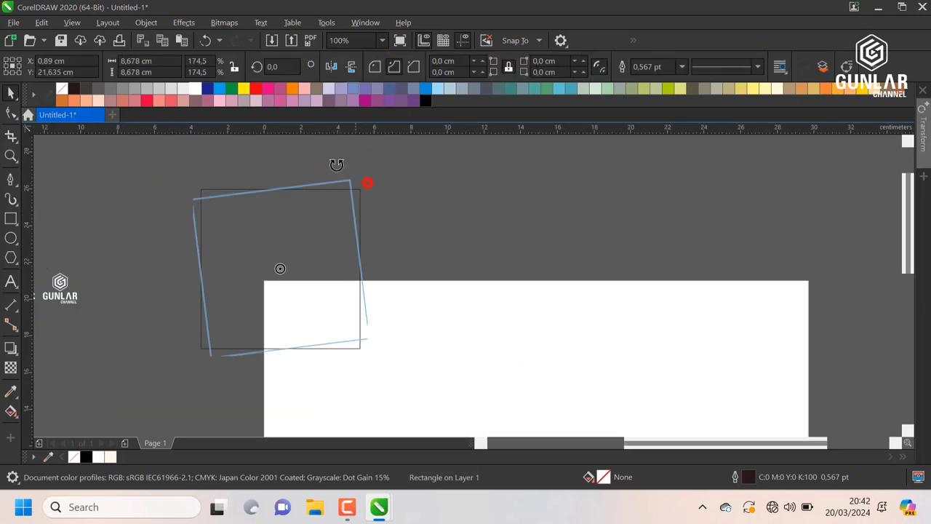
drag(337, 160, 278, 171)
key(ctrl+z)
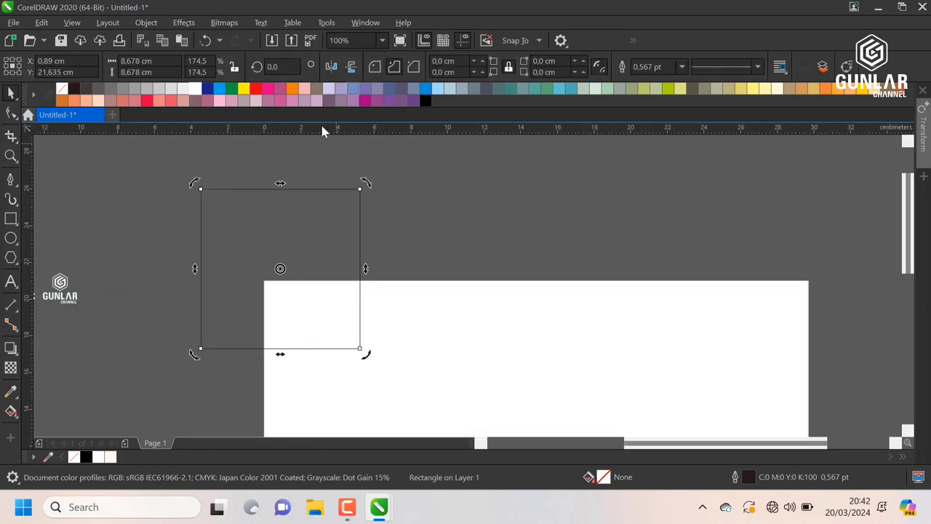
text(45)
key(Return)
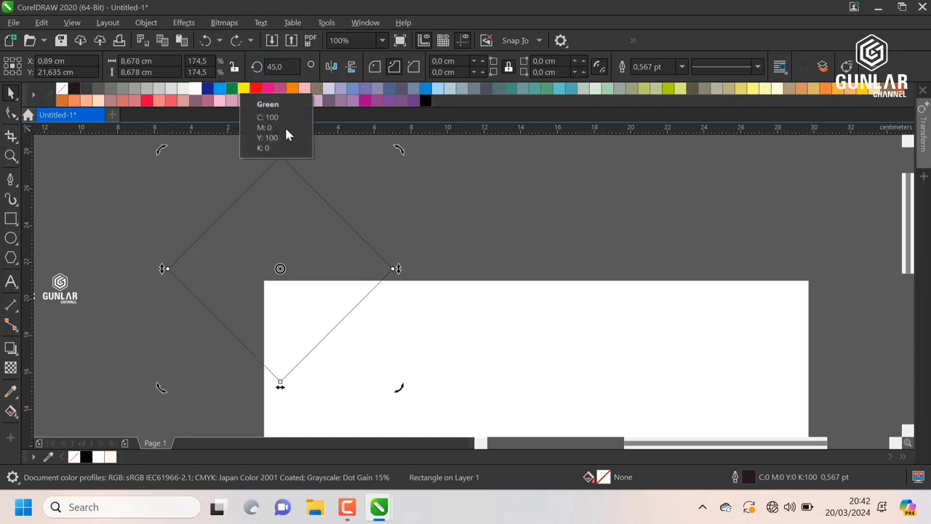
Enlarge the diamond to about 19.9 cm across and keep it centred near the page's top-left corner.
click(413, 173)
scroll(310, 202, down, 1)
scroll(303, 226, up, 1)
drag(299, 192, 315, 217)
scroll(352, 264, down, 2)
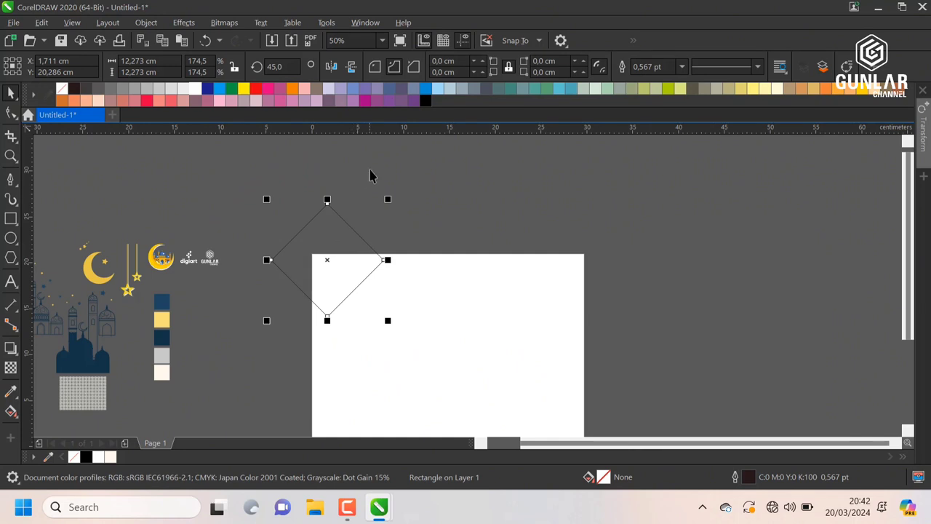
drag(391, 199, 374, 239)
scroll(392, 159, down, 1)
scroll(395, 240, up, 1)
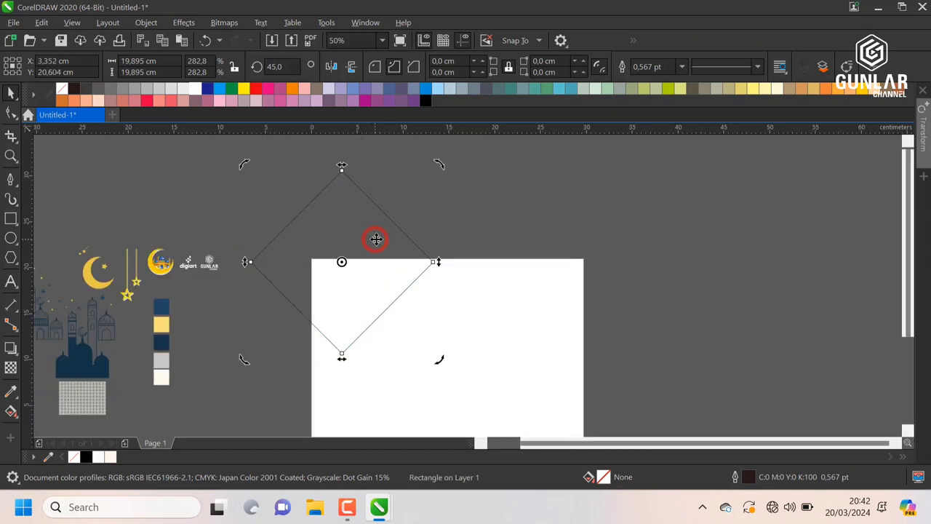
Shift the large diamond slightly up and to the left over the page corner.
click(534, 224)
scroll(370, 274, up, 1)
mouse_move(368, 275)
mouse_down()
mouse_move(349, 269)
mouse_move(373, 274)
mouse_up()
scroll(392, 259, down, 1)
scroll(371, 276, up, 1)
click(545, 209)
scroll(404, 191, down, 2)
scroll(395, 175, up, 1)
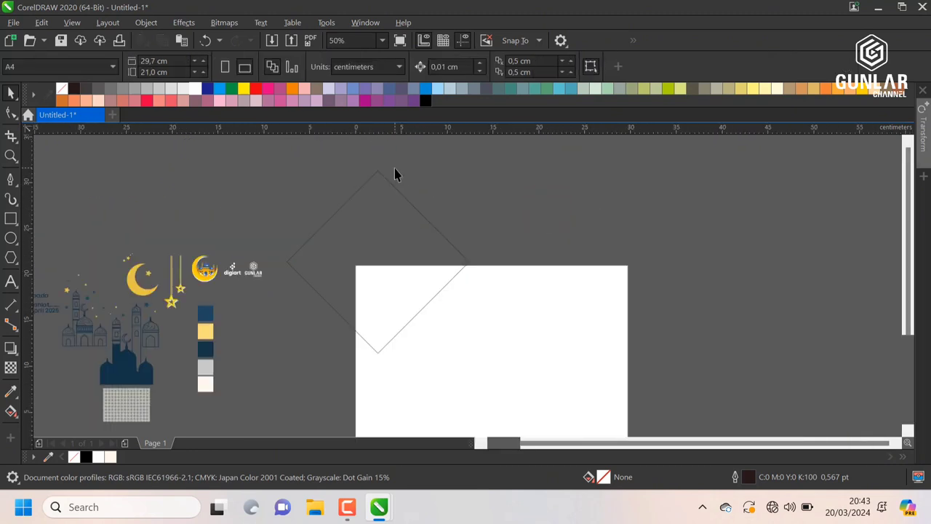
Duplicate the diamond up and to the left, filling the original with the medium blue swatch and the copy with dark navy.
drag(382, 213, 437, 186)
click(524, 197)
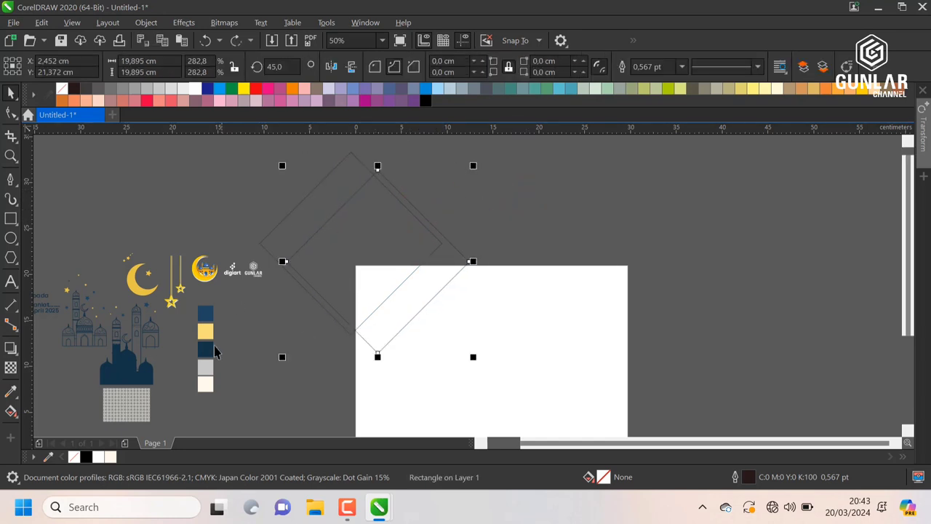
click(205, 318)
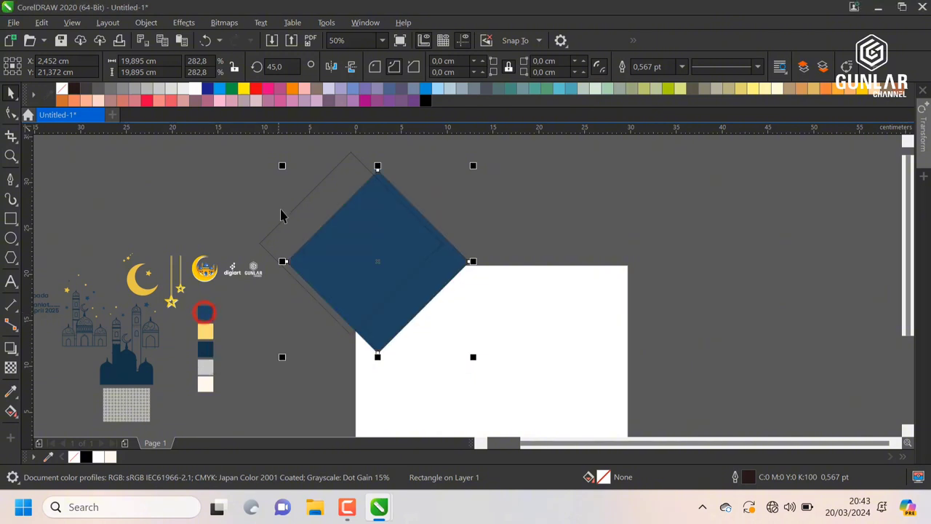
click(313, 189)
click(206, 350)
click(480, 181)
scroll(332, 203, down, 1)
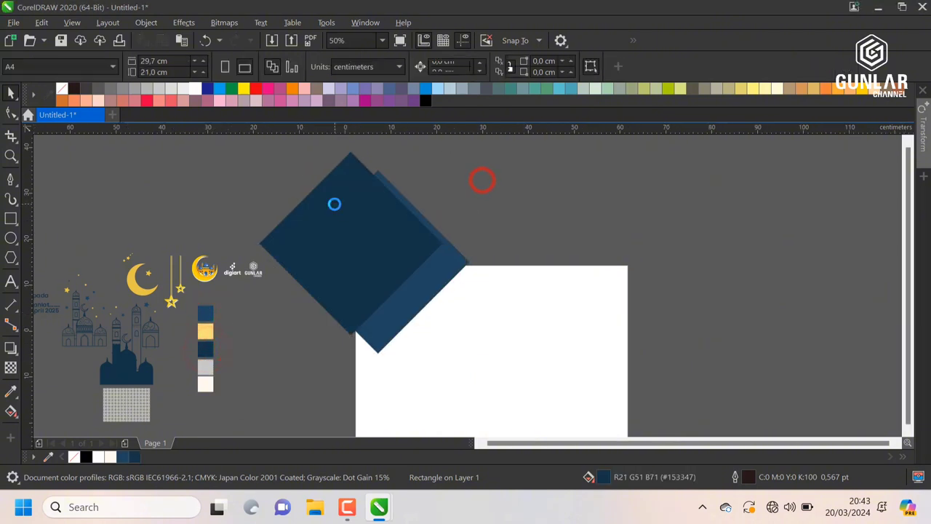
Remove the outlines from both blue diamonds.
scroll(373, 238, up, 1)
click(376, 262)
shift+click(319, 207)
scroll(396, 171, down, 1)
click(453, 173)
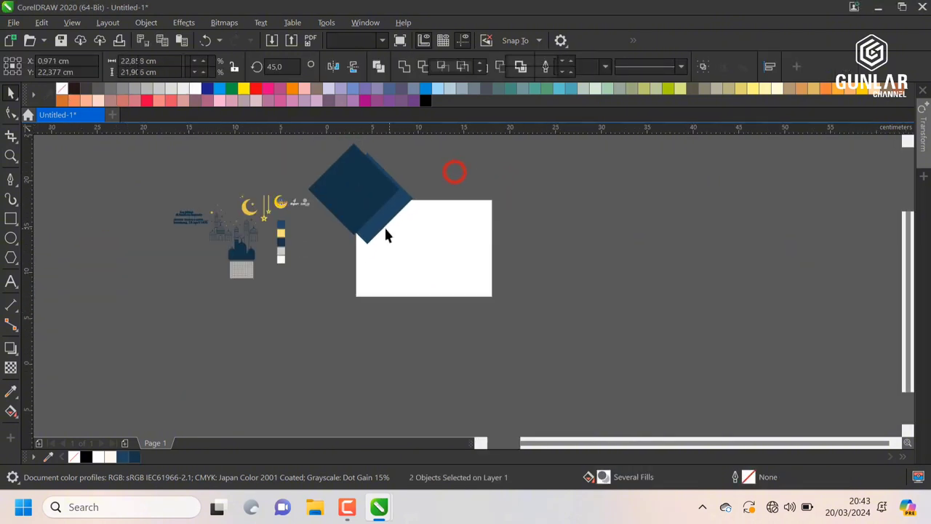
Draw another square, rotate it to about 321.5 degrees, and place it about 12.2 cm in size over the page's left edge.
scroll(378, 229, up, 2)
scroll(320, 261, down, 1)
key(F6)
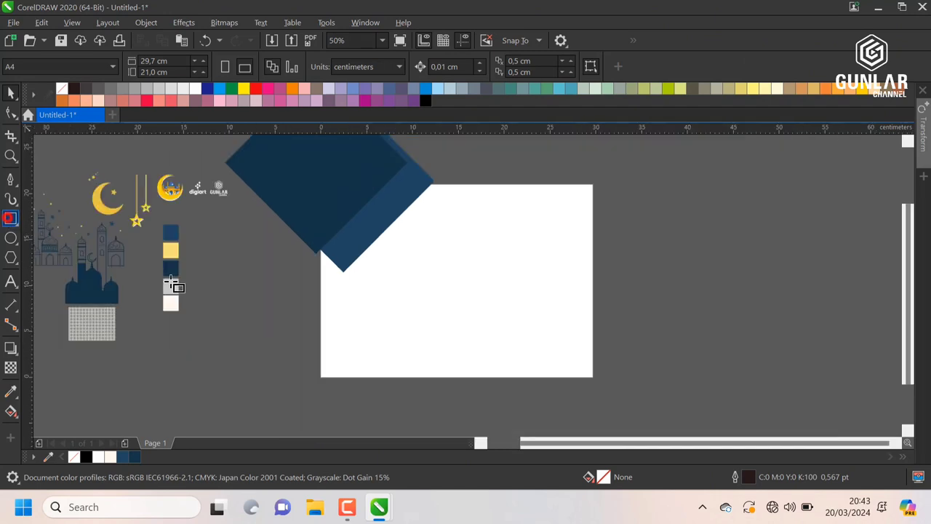
drag(220, 264, 265, 311)
drag(273, 211, 256, 228)
mouse_move(228, 263)
mouse_down()
mouse_move(294, 244)
mouse_move(399, 264)
mouse_move(400, 256)
mouse_up()
click(283, 265)
Enlarge the new rotated square to about 13.1 cm and adjust its rotation to about 318.7 degrees.
scroll(269, 272, up, 2)
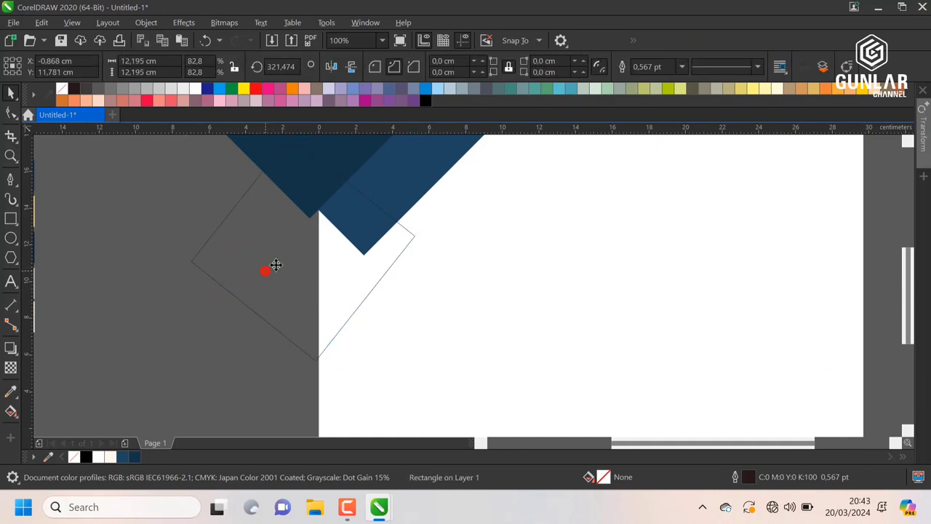
click(298, 295)
drag(418, 367, 440, 384)
scroll(294, 301, down, 1)
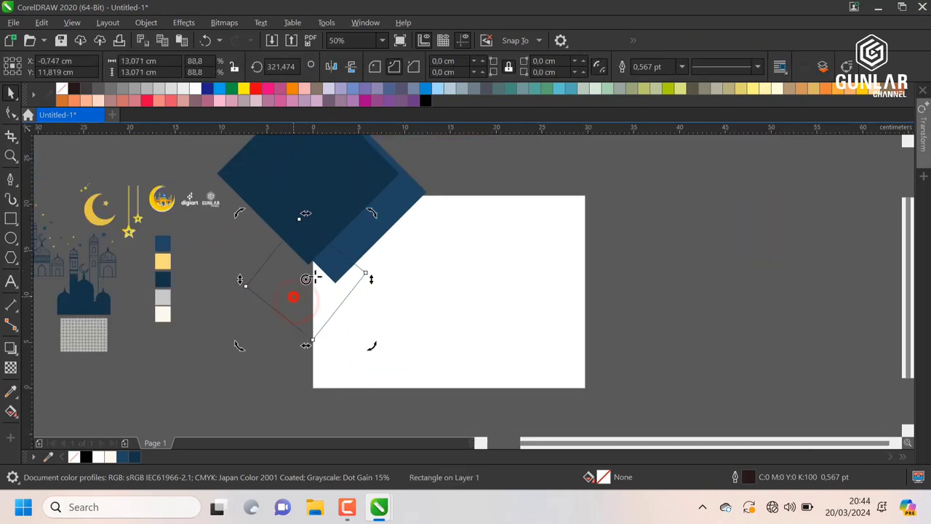
drag(376, 216, 381, 211)
scroll(328, 322, up, 2)
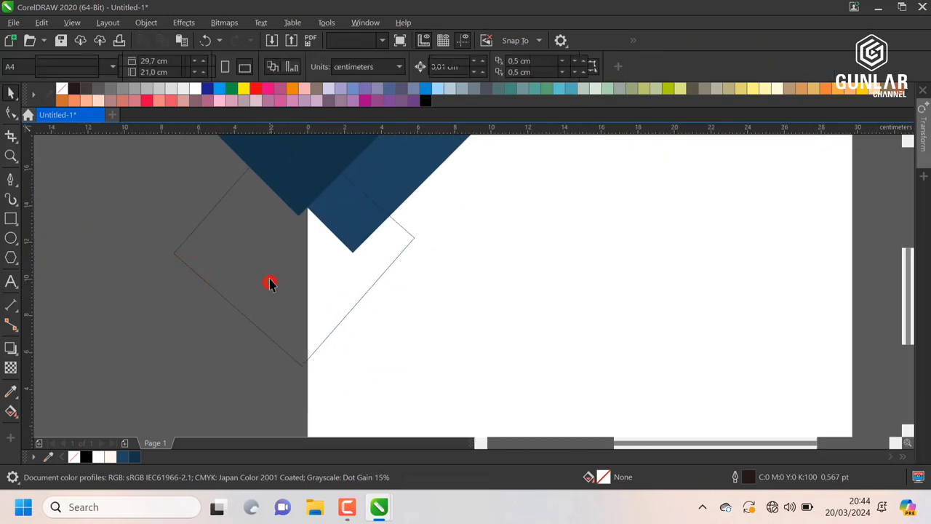
Give the rotated square a 16 pt outline in the light gray swatch colour and no fill.
click(683, 67)
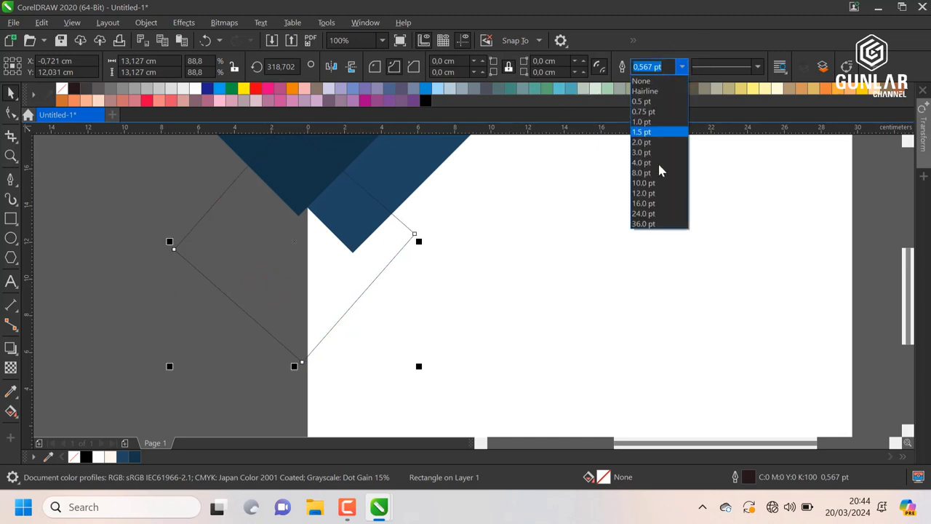
click(647, 203)
scroll(266, 353, down, 3)
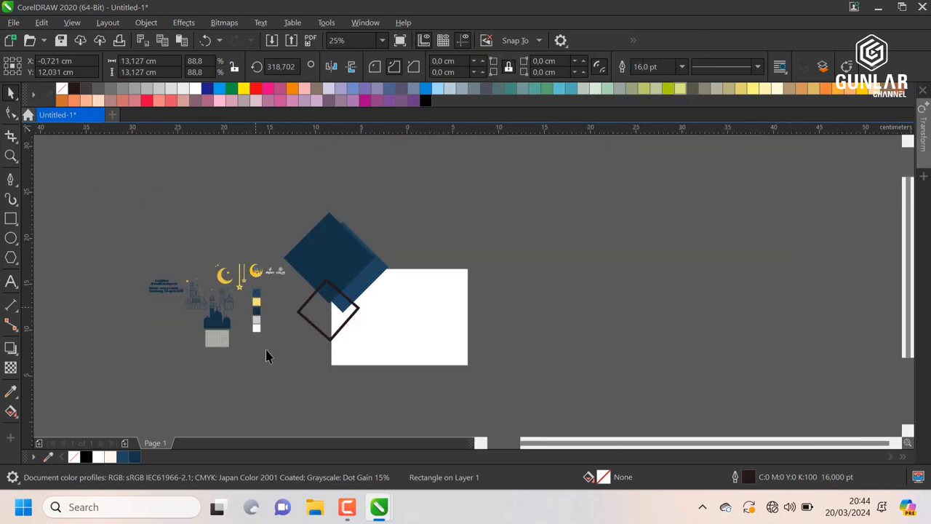
scroll(251, 351, up, 5)
click(248, 282)
scroll(254, 298, down, 2)
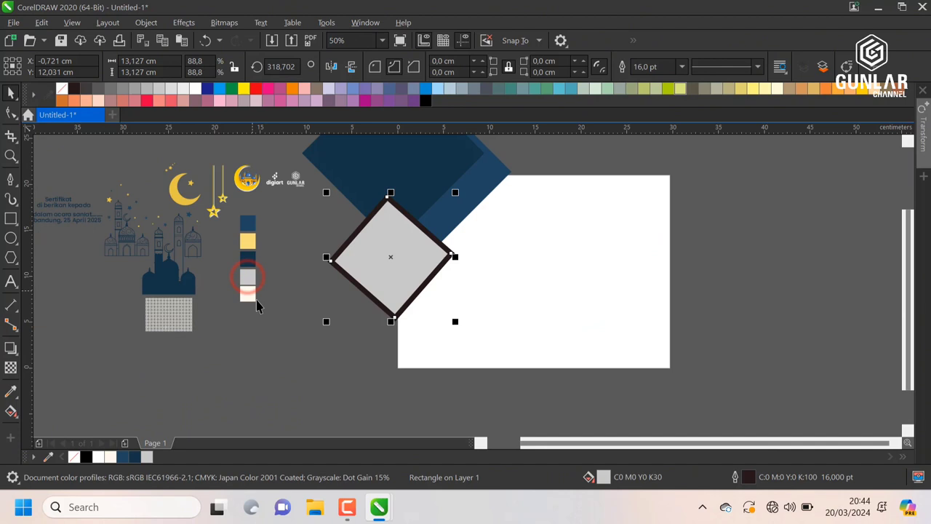
right_click(148, 457)
click(62, 88)
click(308, 306)
Send the gray square frame to the back, behind the blue diamonds.
click(370, 261)
key(shift+Page_Down)
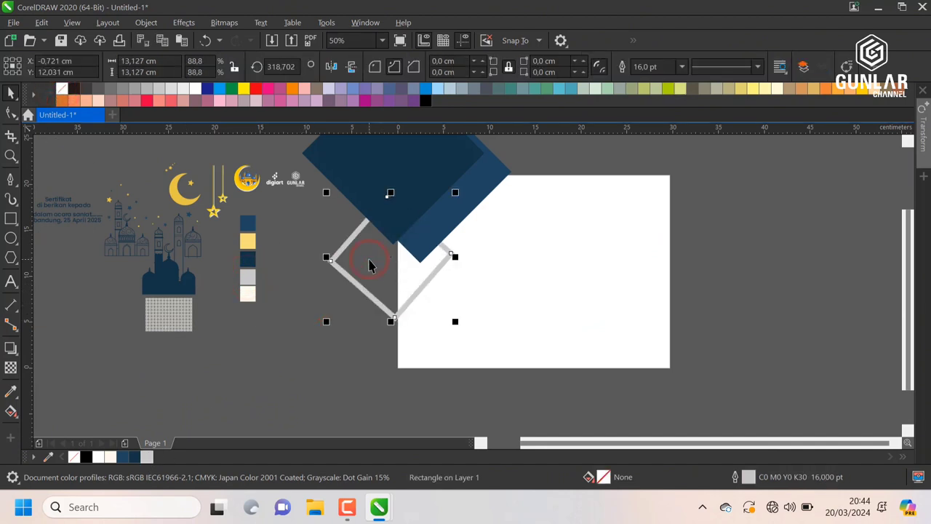
click(315, 334)
scroll(320, 295, down, 1)
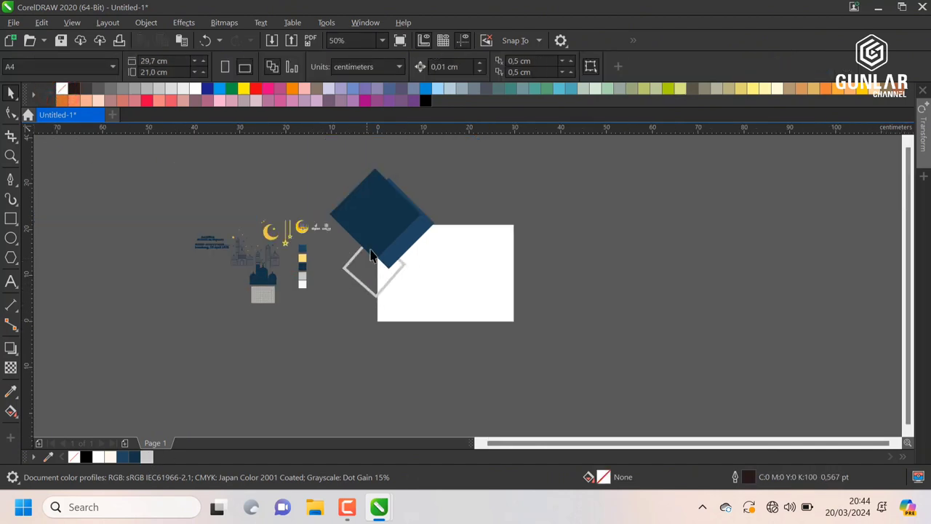
Create a smaller copy of the gray frame, about 8.3 cm in size, over the lower corner of the blue diamonds.
scroll(334, 268, up, 1)
click(352, 290)
right_click(421, 238)
drag(429, 230, 422, 239)
Duplicate the small gray frame down and to the left, rotating the copy to about 317 degrees.
scroll(383, 286, up, 1)
drag(366, 288, 344, 314)
click(346, 251)
click(344, 314)
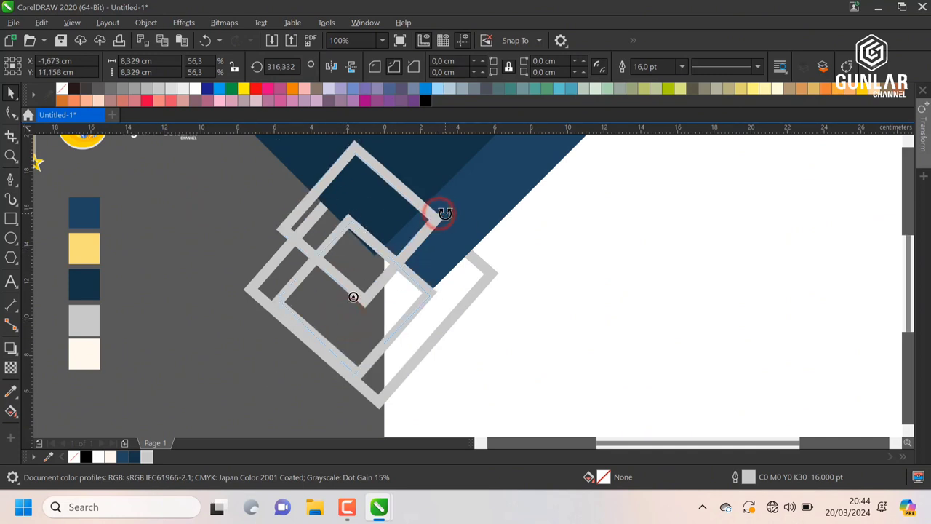
scroll(391, 303, up, 2)
scroll(220, 287, down, 2)
click(216, 278)
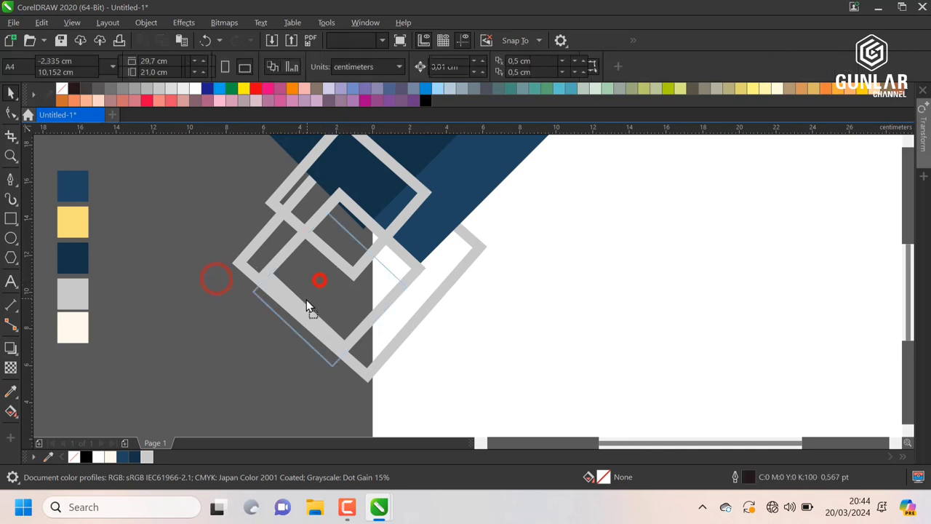
click(306, 300)
Set the outline width of both small gray frames to 10 pt.
click(681, 66)
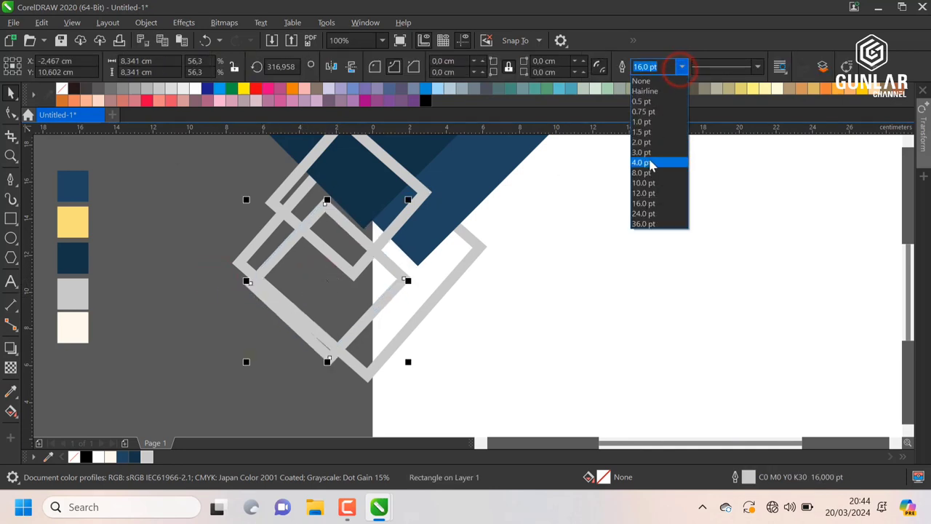
click(650, 182)
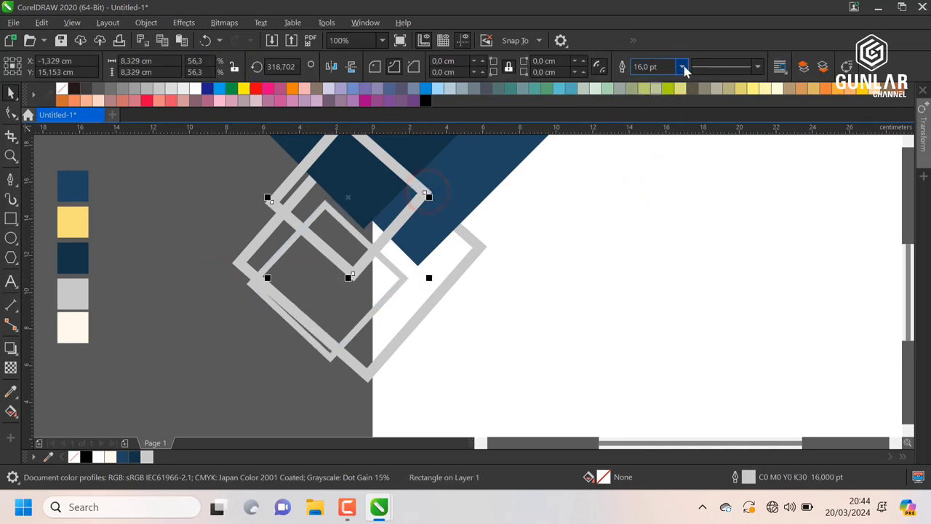
click(681, 66)
click(644, 182)
scroll(640, 182, down, 1)
scroll(353, 194, up, 1)
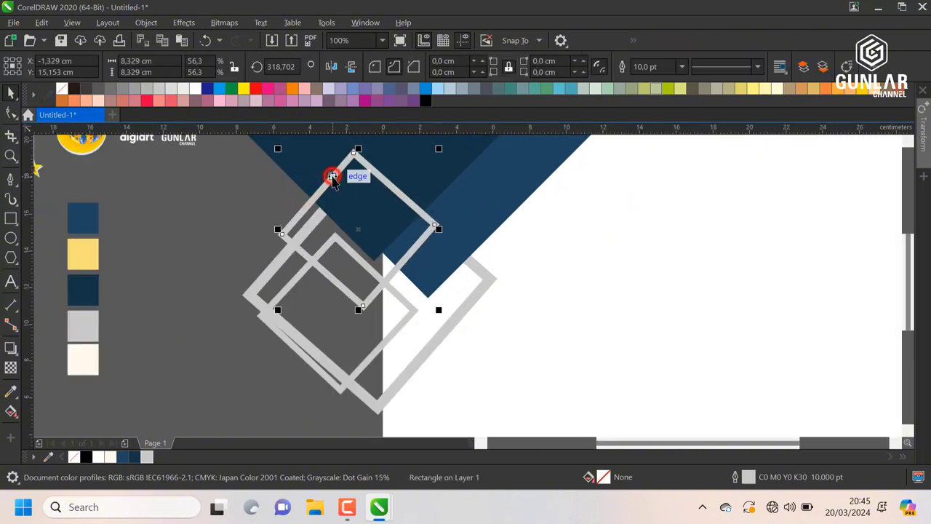
Give the upper small frame a yellow #F9DF7B outline with no fill and place it behind the blue diamonds.
click(87, 250)
right_click(159, 458)
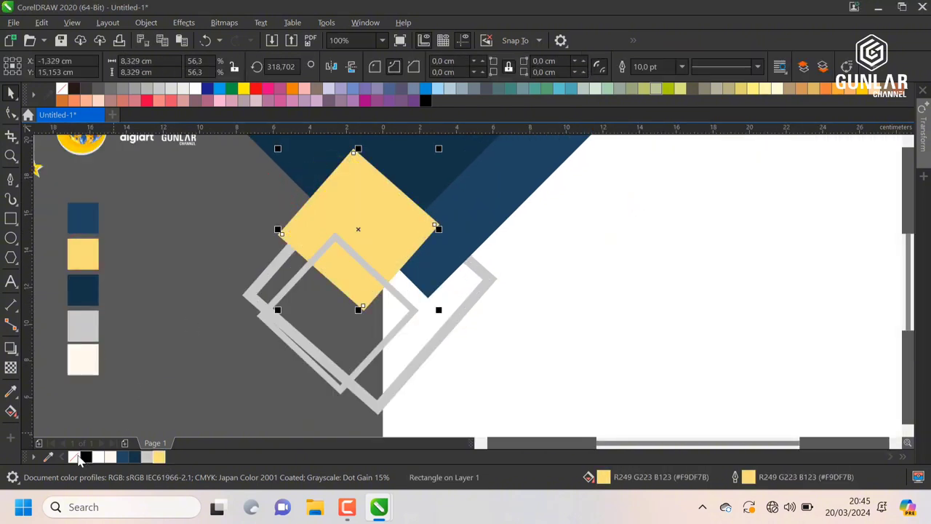
click(74, 457)
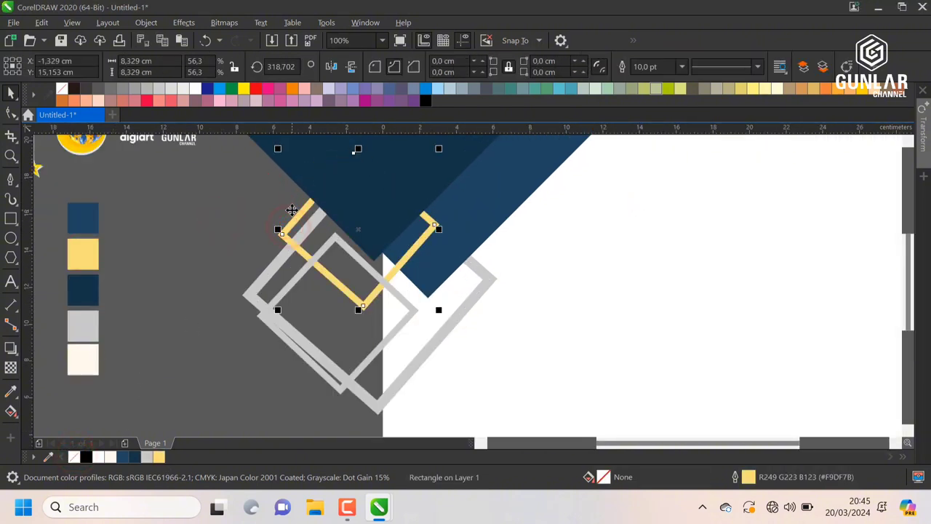
Fill the lower small frame with dark navy #153347 and remove its outline.
click(292, 280)
click(134, 456)
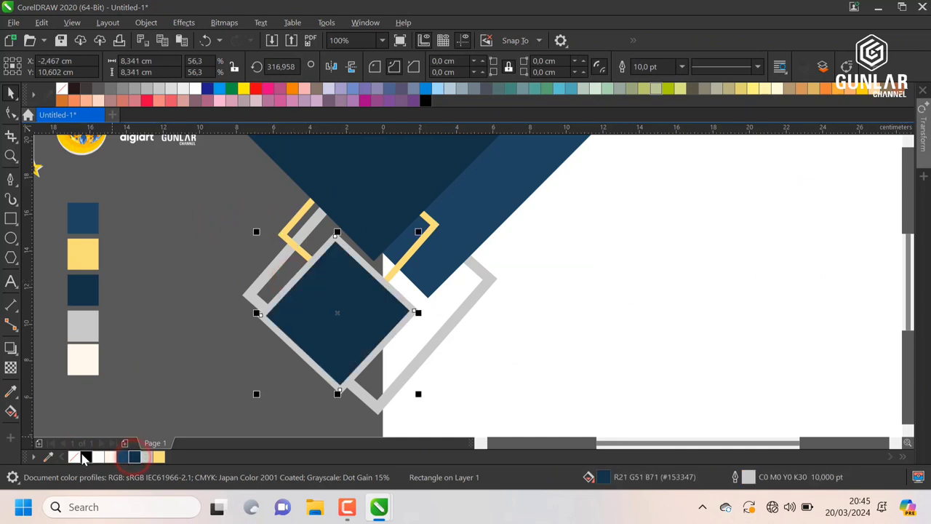
right_click(75, 457)
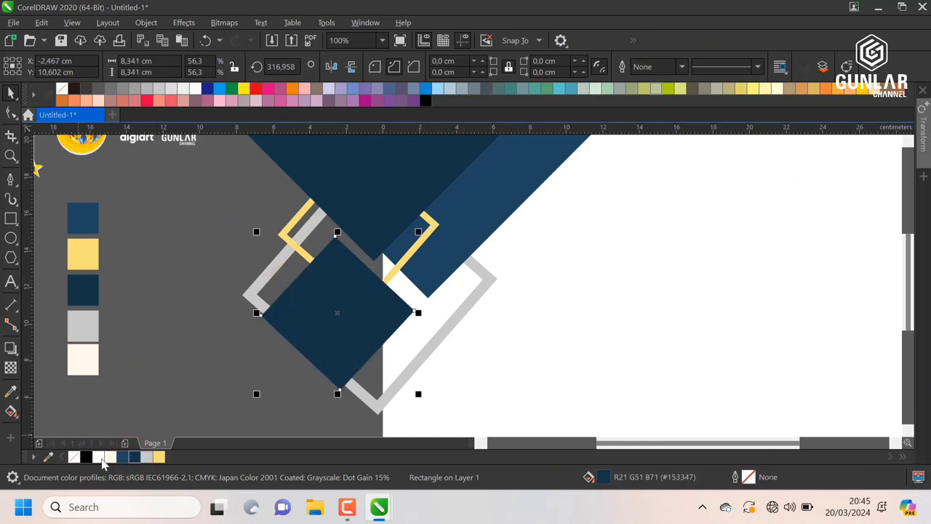
Remove the lower small diamond's fill and give it a 10 pt dark navy #153347 outline.
click(74, 457)
click(682, 66)
click(653, 185)
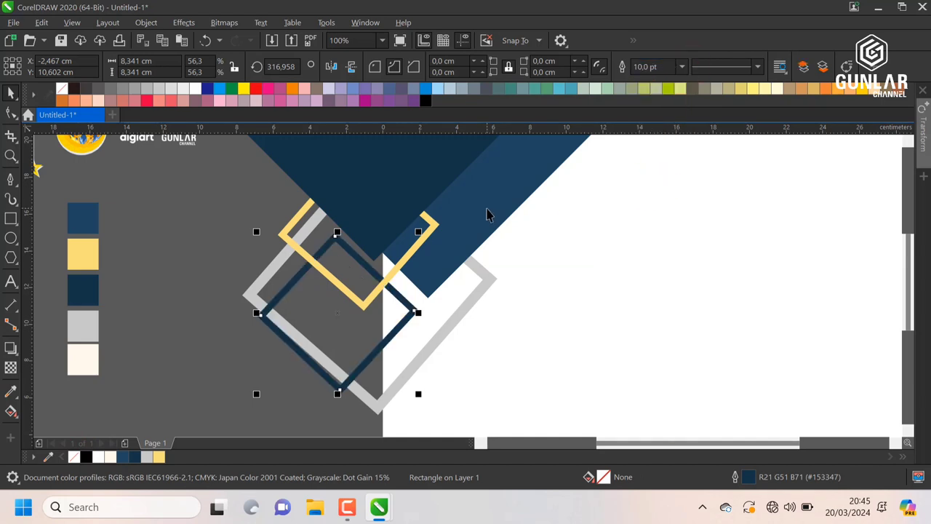
scroll(435, 218, down, 3)
click(544, 175)
Duplicate the whole corner decoration to the empty area beyond the page's right edge.
scroll(480, 150, up, 1)
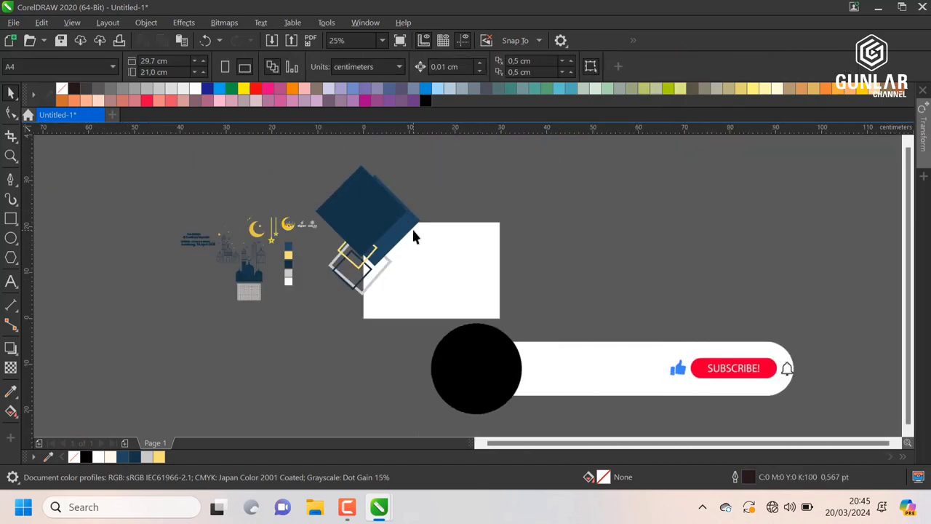
scroll(414, 230, up, 1)
scroll(400, 224, down, 1)
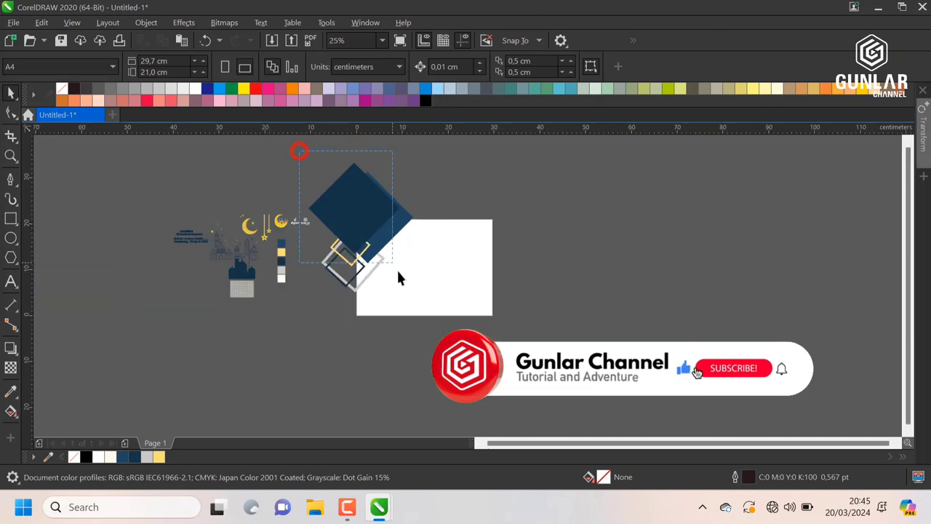
drag(478, 151, 311, 342)
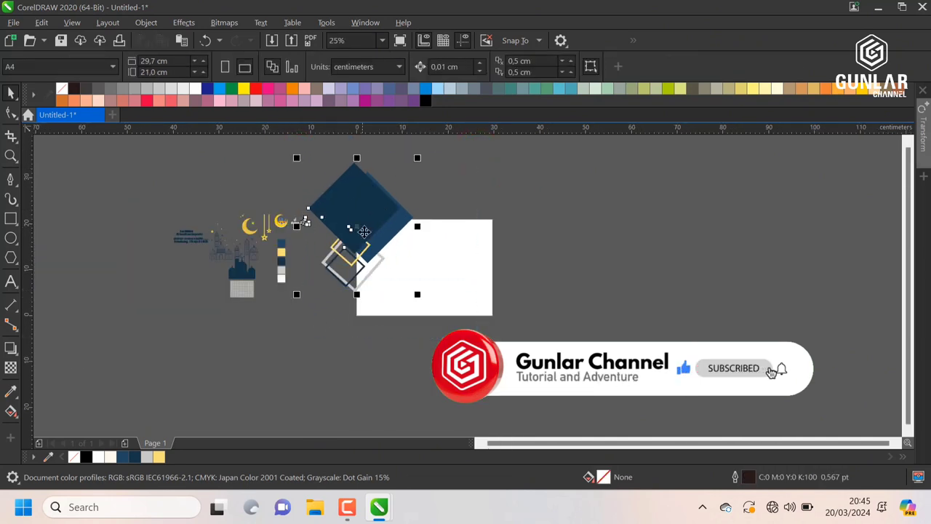
drag(368, 219, 557, 262)
right_click(557, 262)
click(499, 181)
Delete the stray logo that was copied along with the corner decoration.
scroll(468, 202, up, 1)
click(523, 240)
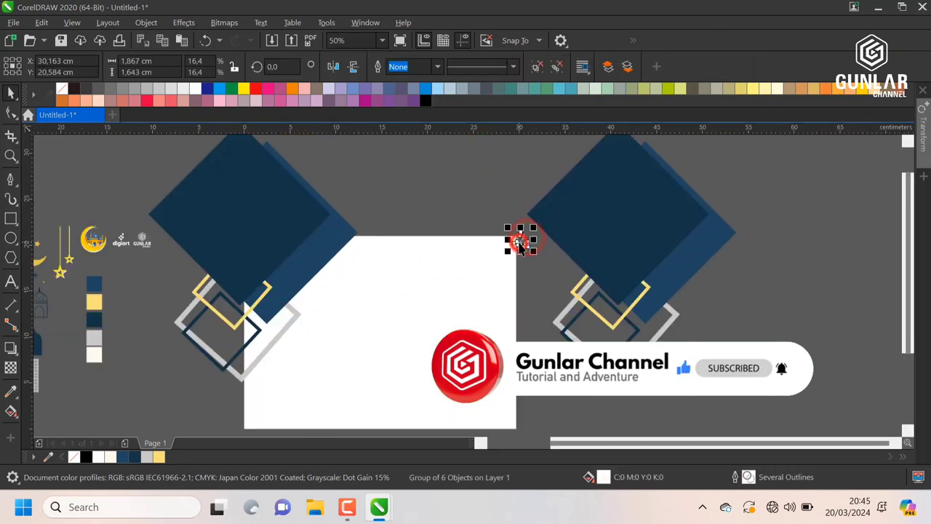
key(Delete)
Group the copied decoration's shapes, place the group lower beside the page, and mirror it horizontally.
scroll(476, 215, down, 2)
drag(468, 176, 613, 278)
scroll(505, 244, up, 1)
drag(516, 197, 497, 281)
key(ctrl+g)
click(334, 66)
Rotate the mirrored decoration group to about 111.5 degrees and position it over the page's lower-right corner.
scroll(501, 283, up, 1)
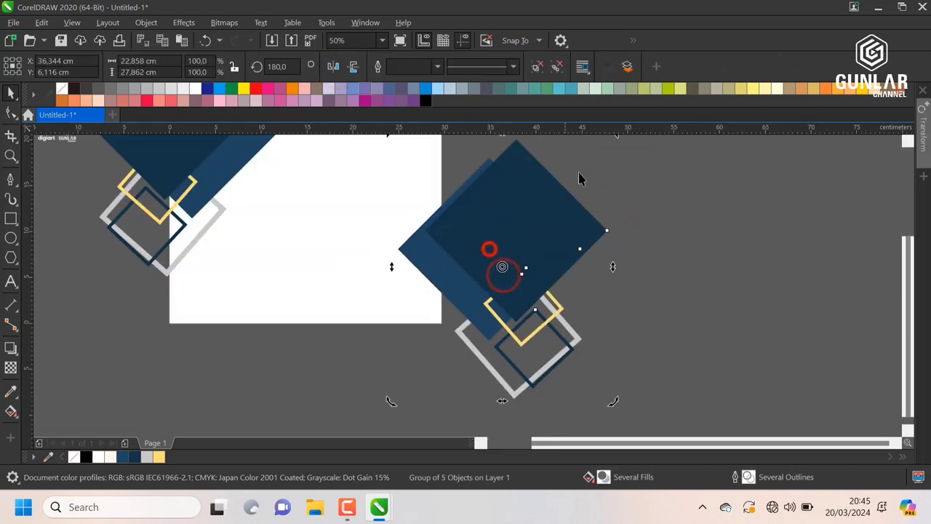
scroll(596, 292, down, 1)
scroll(606, 213, up, 1)
drag(602, 213, 662, 377)
click(713, 338)
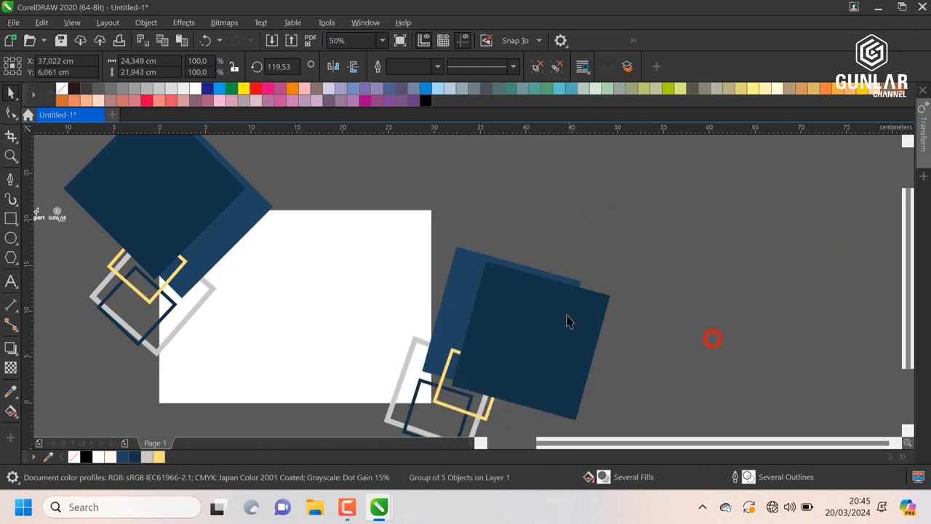
scroll(570, 318, down, 1)
scroll(539, 339, up, 1)
mouse_move(552, 327)
mouse_down()
mouse_move(508, 337)
mouse_move(548, 315)
mouse_up()
drag(637, 221, 686, 256)
drag(525, 294, 515, 325)
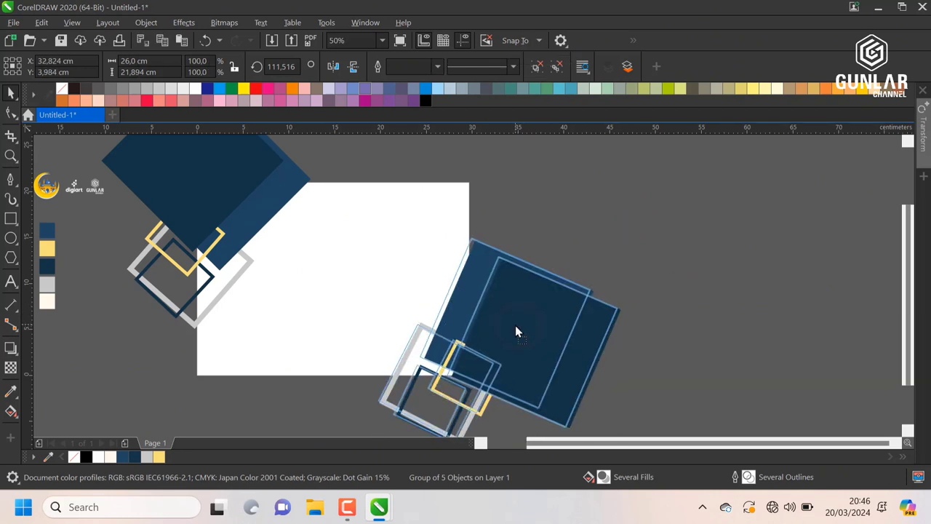
click(626, 223)
Create a page-sized 29.7 × 21 cm rectangle and add a one-step inner contour offset about 1.85 cm.
scroll(506, 220, down, 1)
scroll(471, 230, up, 1)
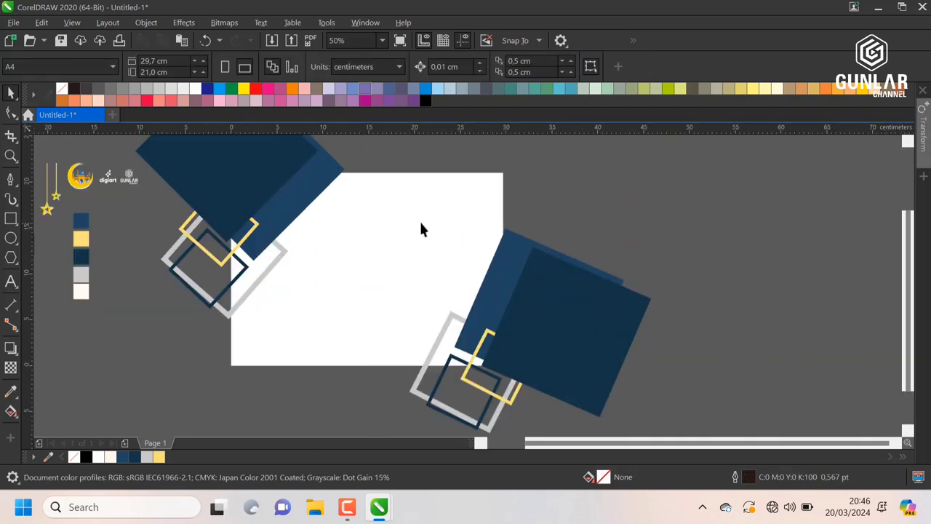
double_click(11, 218)
scroll(386, 175, up, 2)
scroll(411, 164, down, 2)
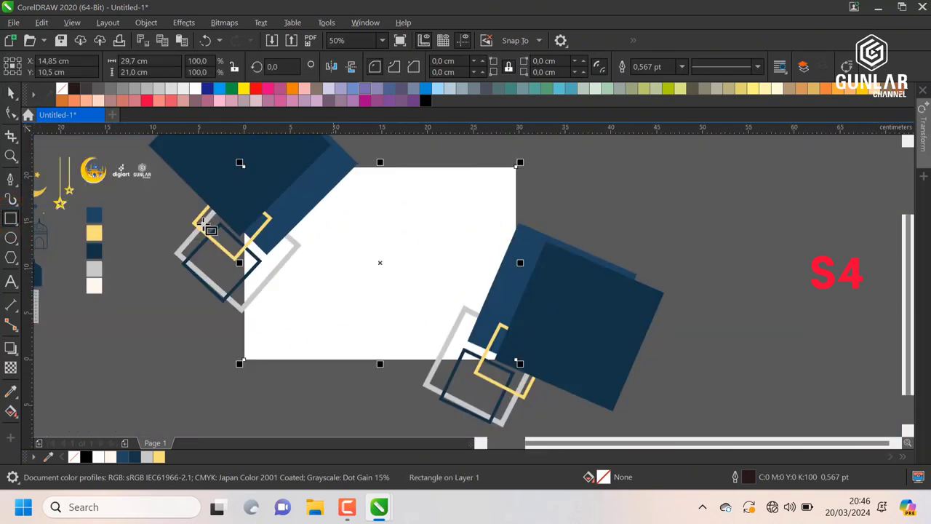
click(17, 355)
click(52, 364)
drag(515, 168, 488, 191)
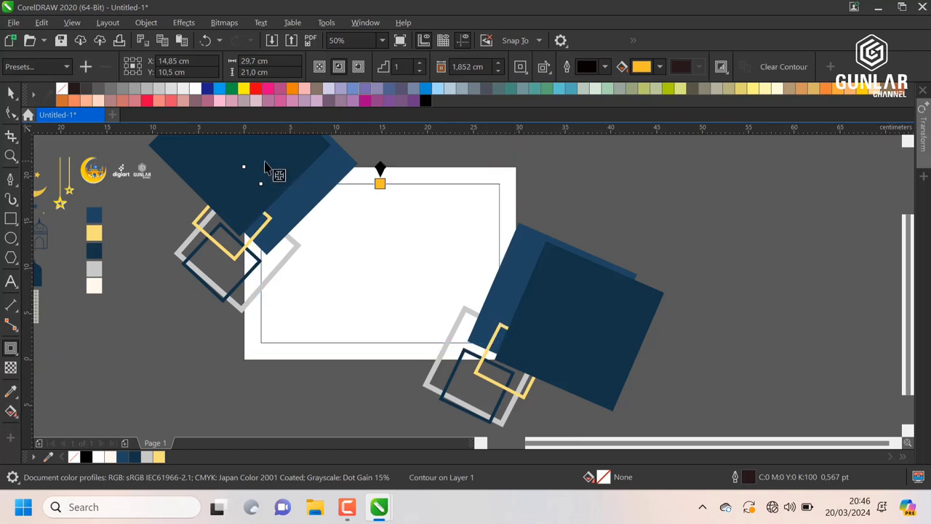
Break the contour apart from the page-sized rectangle.
right_click(492, 184)
click(528, 194)
click(499, 172)
click(584, 176)
Give the inner rectangle a 4 pt yellow #F9DF7B outline.
click(436, 208)
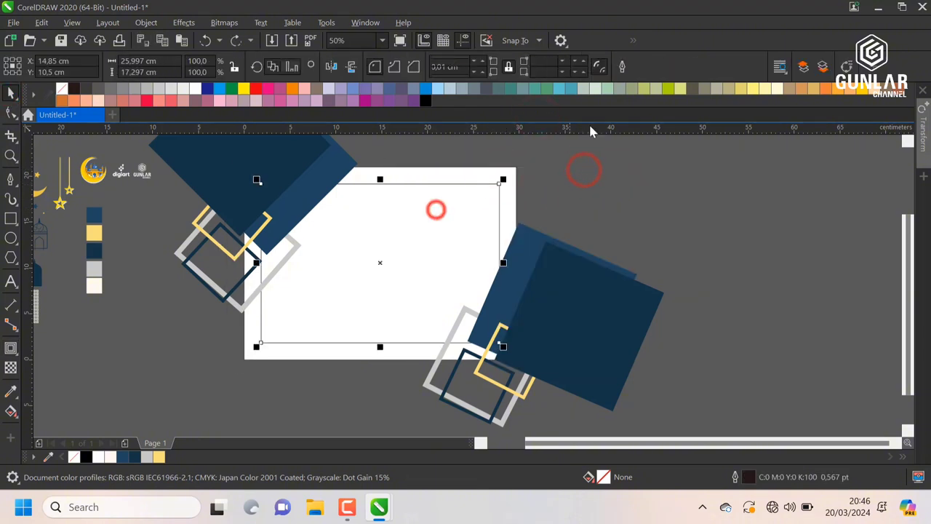
click(682, 66)
click(654, 163)
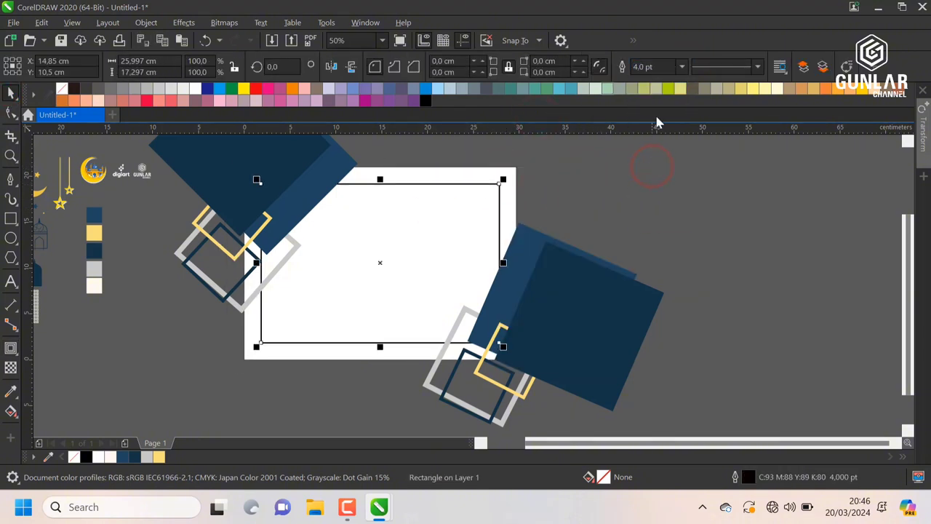
right_click(160, 460)
click(627, 192)
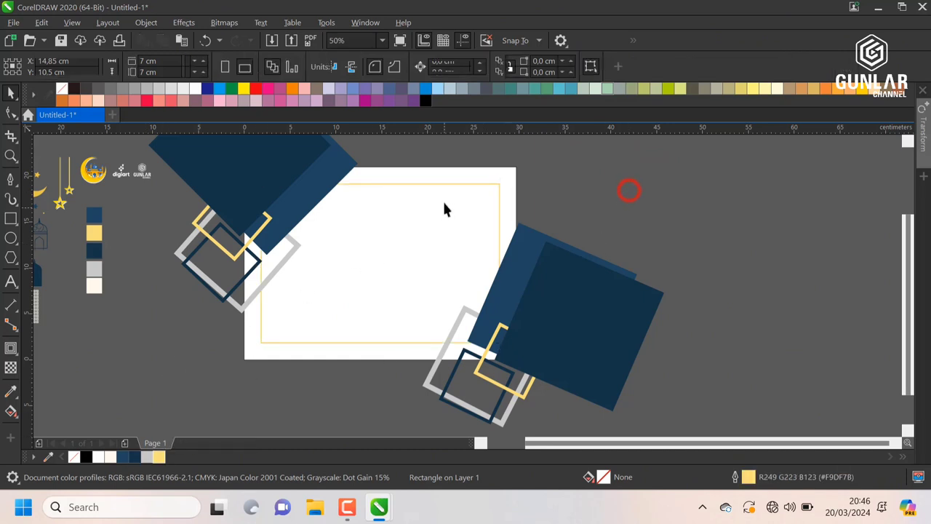
Fill the page-sized rectangle with the cream #FEF9EC of the palette swatch beside the page.
click(469, 171)
scroll(460, 195, down, 1)
scroll(267, 256, up, 1)
click(222, 242)
scroll(267, 254, down, 1)
scroll(483, 181, up, 1)
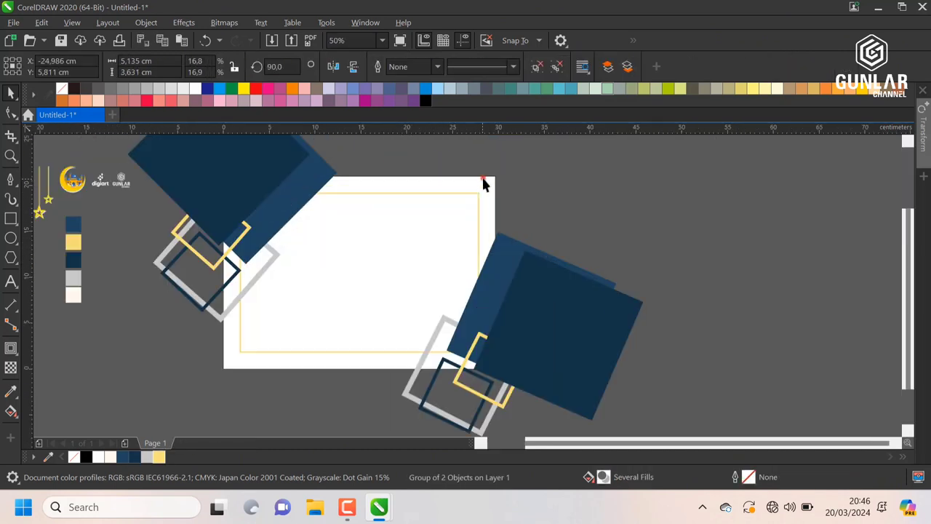
drag(480, 178, 545, 155)
key(ctrl+z)
scroll(66, 318, up, 2)
scroll(84, 210, up, 1)
key(ctrl+shift+a)
click(102, 210)
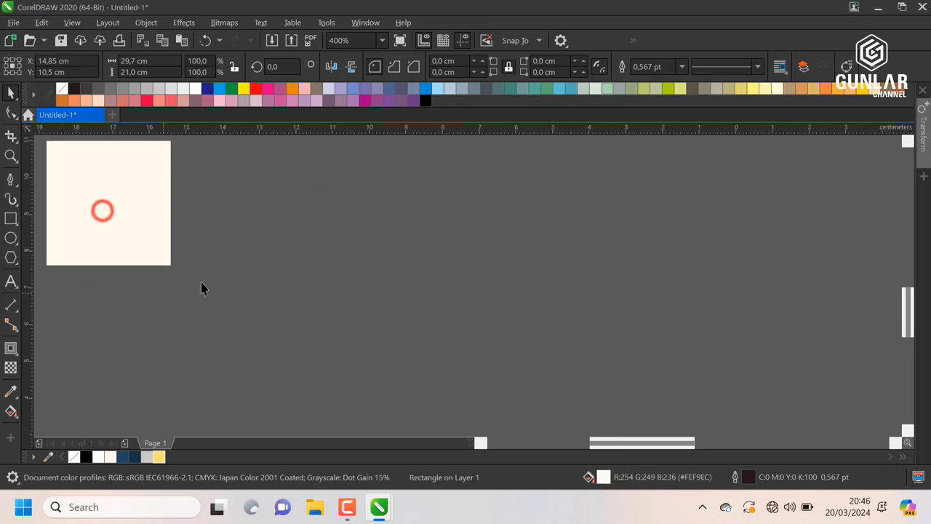
PowerClip the geometric Islamic pattern inside the cream page-sized rectangle.
scroll(239, 258, down, 4)
scroll(444, 204, up, 1)
click(582, 182)
scroll(563, 202, down, 1)
scroll(266, 254, up, 1)
click(255, 262)
drag(278, 290, 345, 336)
scroll(238, 285, down, 1)
drag(250, 264, 300, 313)
right_click(300, 313)
click(354, 260)
click(461, 211)
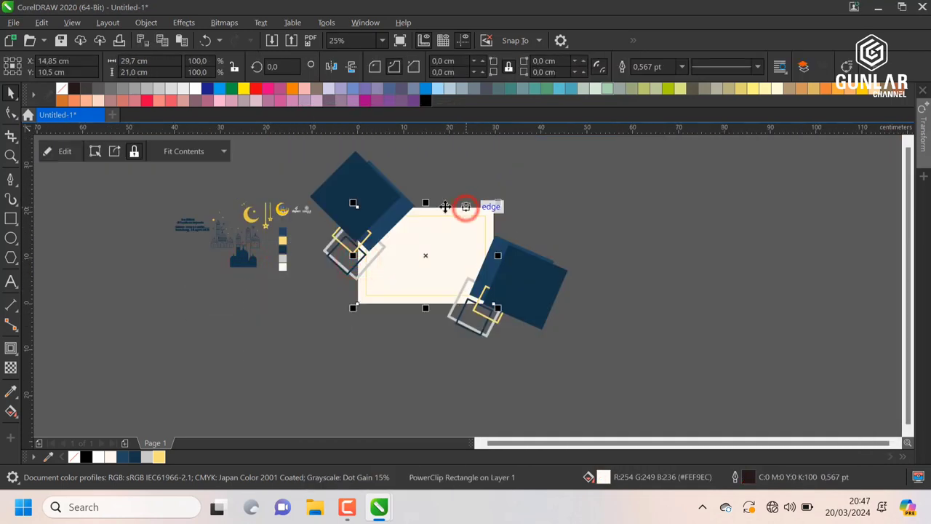
Edit the PowerClip contents and enlarge the pattern so it covers the whole page.
click(58, 151)
click(421, 270)
drag(466, 221, 515, 194)
click(52, 151)
click(603, 181)
scroll(395, 253, up, 3)
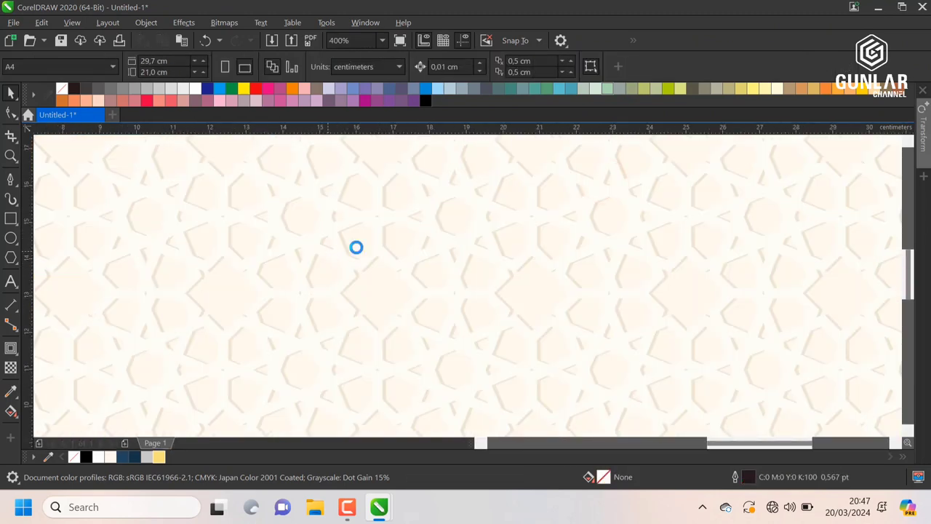
scroll(356, 240, down, 4)
scroll(356, 210, up, 1)
scroll(366, 224, down, 2)
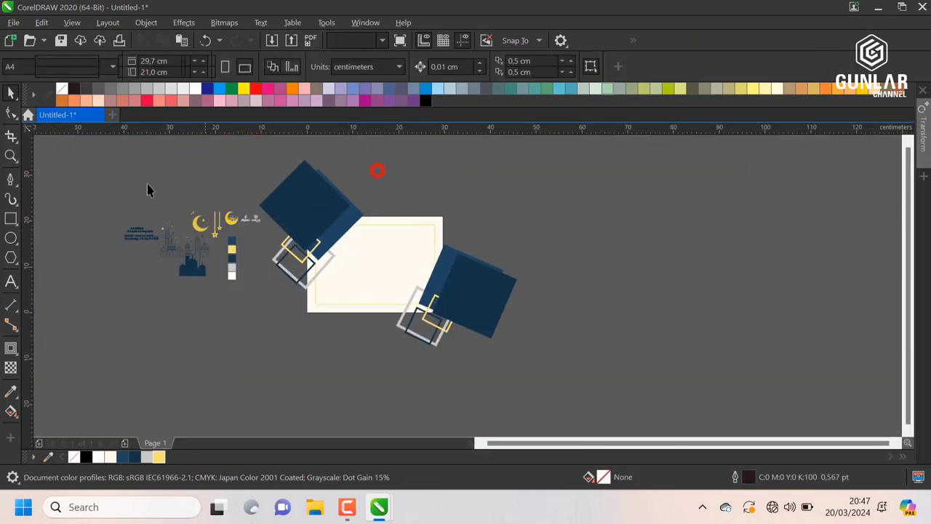
Move the prepared artwork, colour swatches and logos farther away from the page's left edge.
drag(109, 181, 266, 343)
drag(194, 248, 189, 247)
click(255, 148)
PowerClip the upper-left diamond decoration inside the page-sized rectangle.
drag(240, 155, 372, 293)
scroll(321, 213, up, 1)
right_click(309, 192)
click(361, 294)
click(411, 221)
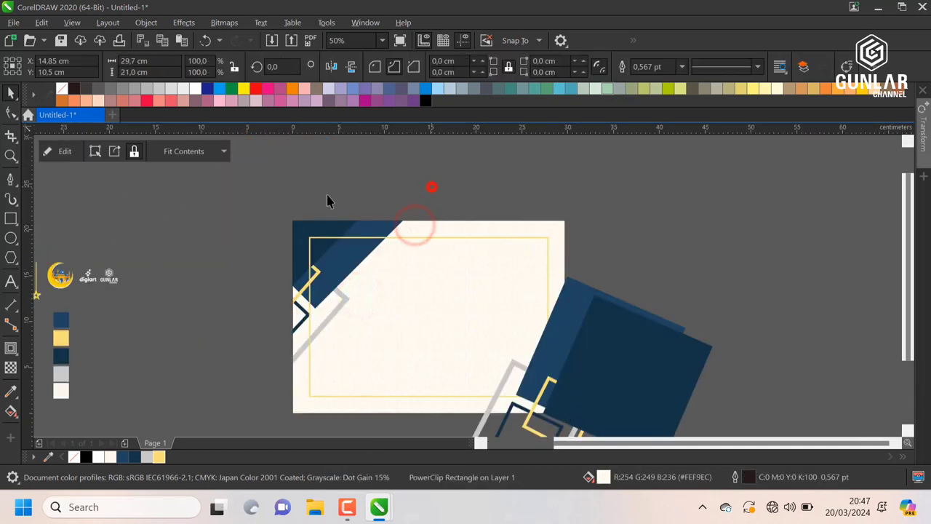
PowerClip the lower-right diamond decoration inside the page-sized rectangle.
scroll(325, 198, down, 1)
scroll(359, 239, up, 1)
click(564, 300)
click(677, 256)
drag(582, 306, 619, 300)
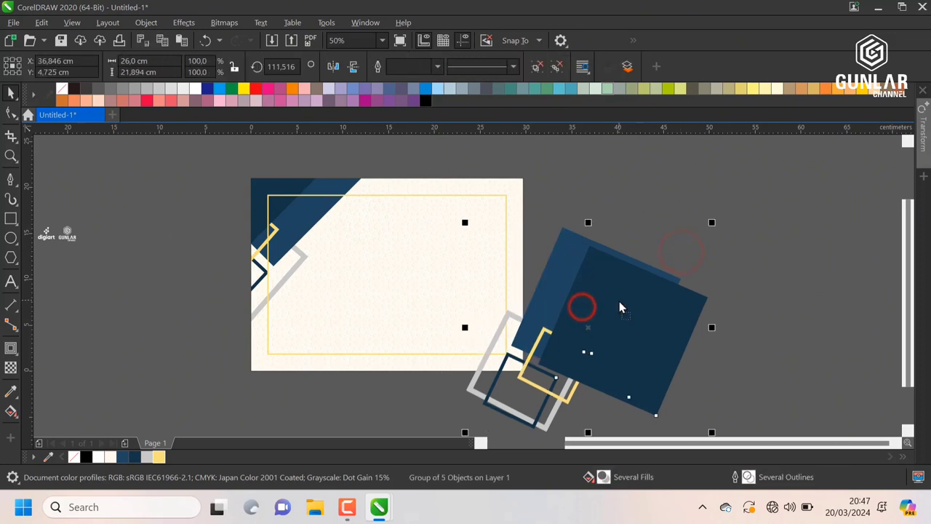
key(ctrl+z)
right_click(606, 294)
click(653, 259)
click(515, 206)
click(607, 198)
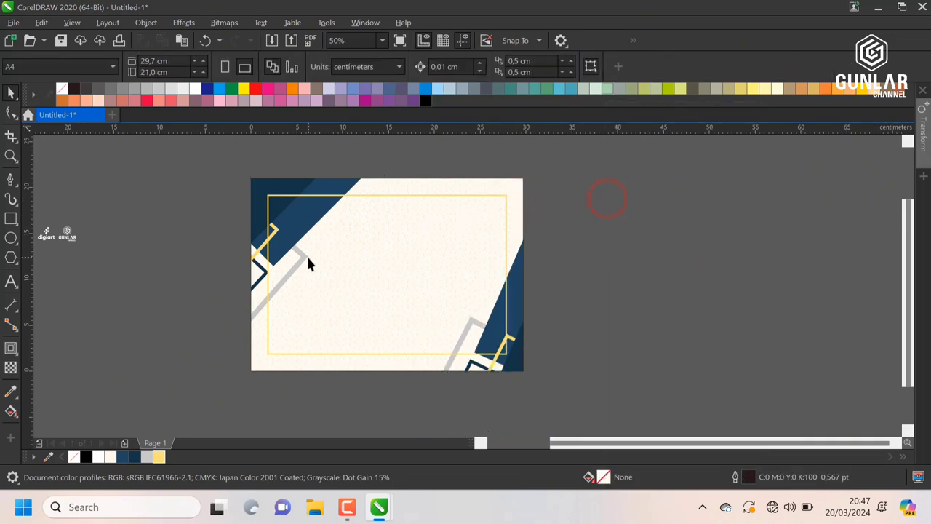
PowerClip the thin yellow border frame inside the page-sized rectangle.
click(316, 254)
click(359, 232)
right_click(357, 262)
click(411, 260)
click(437, 187)
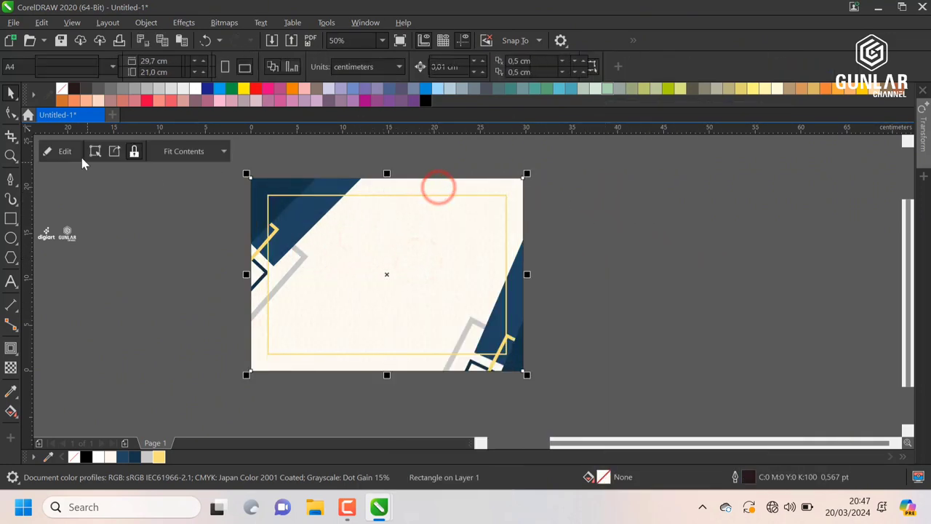
Edit the PowerClip contents and place the yellow border frame behind both corner decorations.
click(70, 152)
click(365, 233)
click(139, 202)
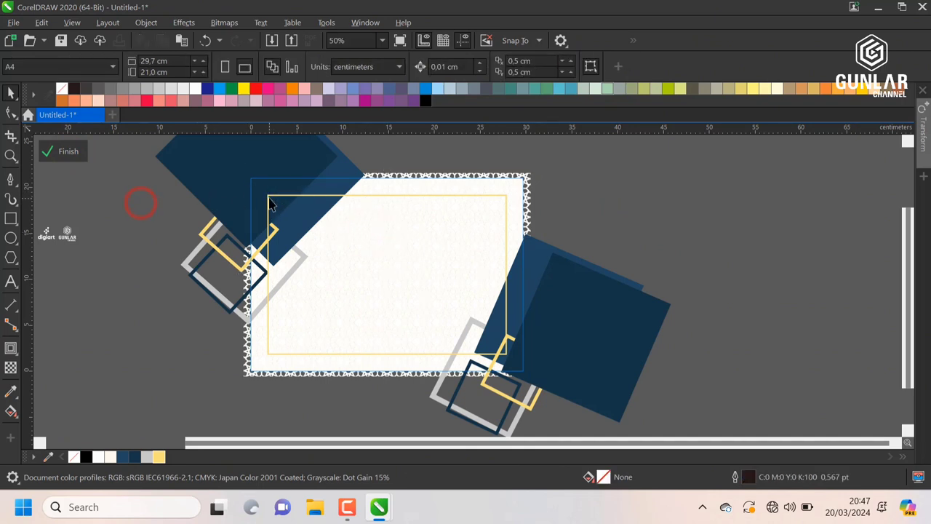
click(233, 193)
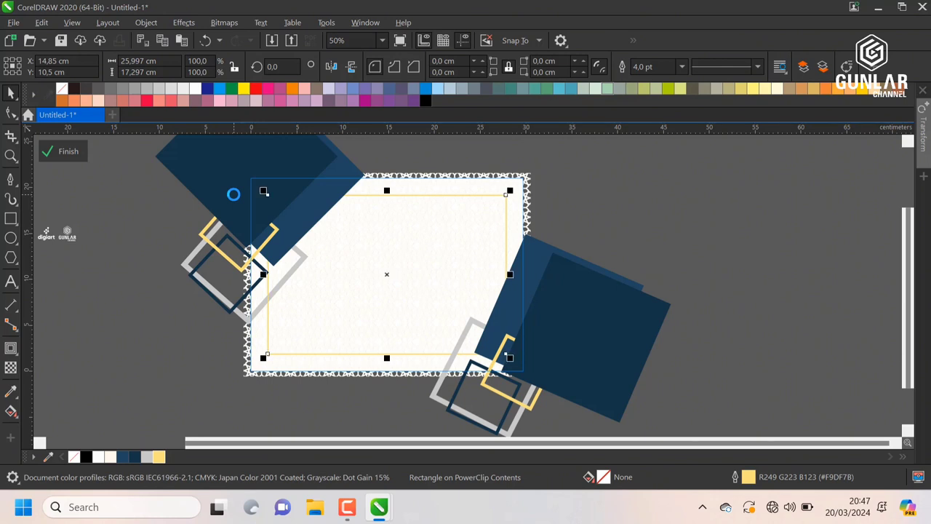
click(60, 153)
click(609, 202)
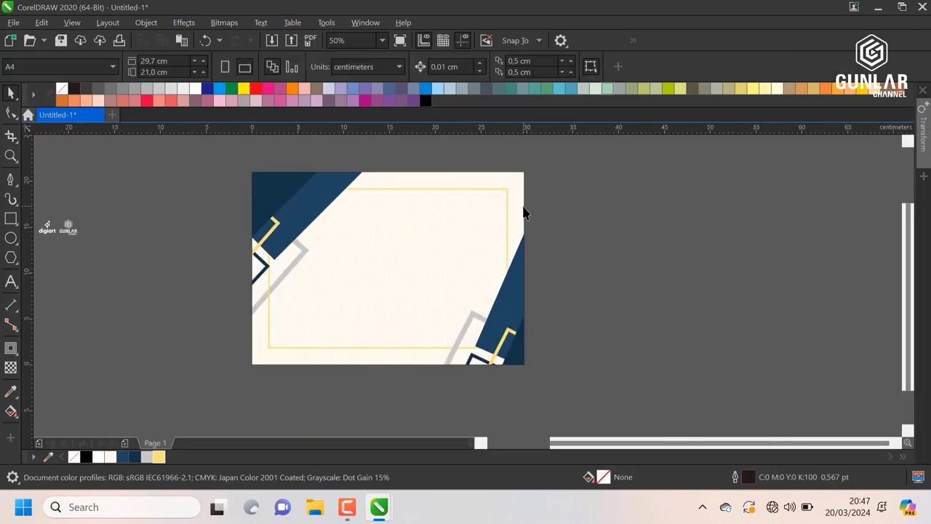
Move the mosque illustration group with its stars onto the page's lower-left corner.
scroll(524, 208, down, 1)
scroll(264, 229, up, 1)
scroll(255, 230, down, 1)
scroll(422, 189, up, 1)
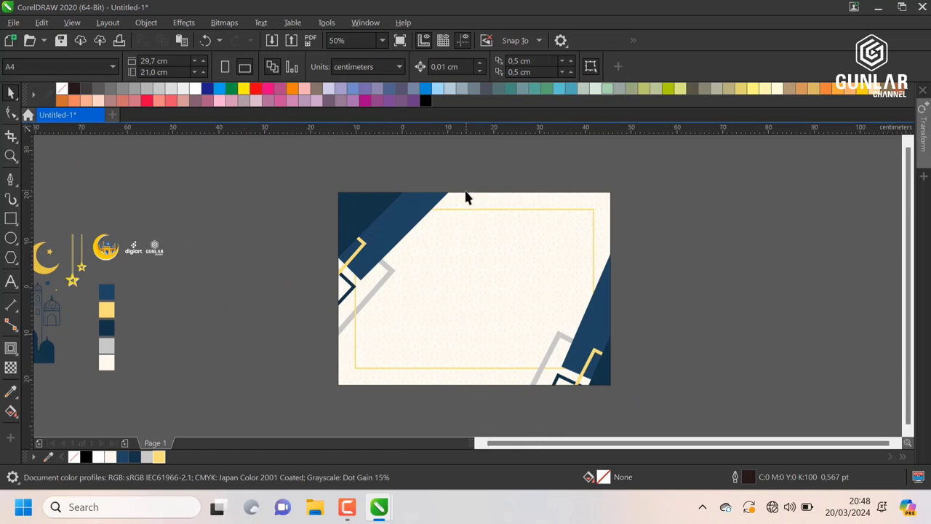
scroll(466, 195, down, 1)
scroll(256, 267, up, 1)
drag(242, 282, 459, 332)
scroll(557, 270, down, 1)
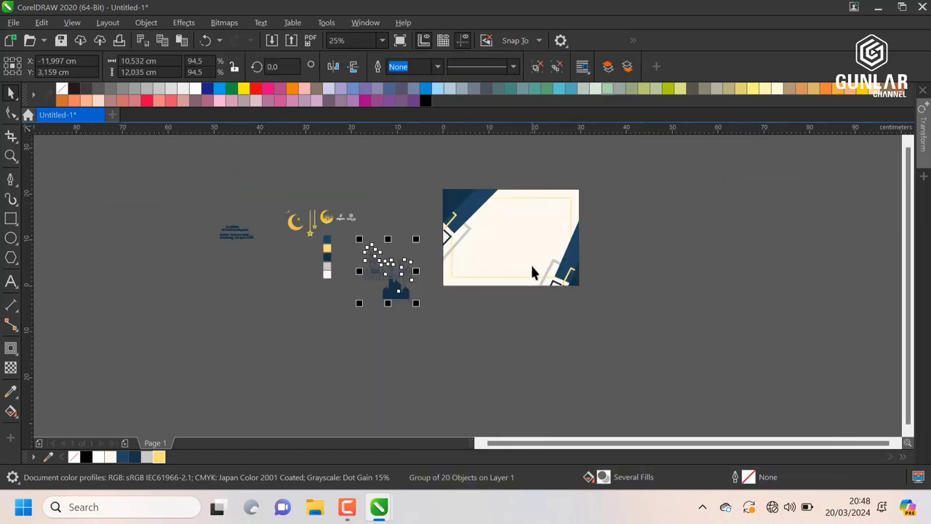
scroll(530, 263, up, 1)
scroll(248, 272, up, 1)
drag(254, 274, 577, 310)
Scale the mosque group to about 10.97 × 12.54 cm and lower it slightly onto the page's bottom edge.
scroll(375, 245, down, 1)
scroll(357, 240, up, 1)
scroll(463, 245, down, 1)
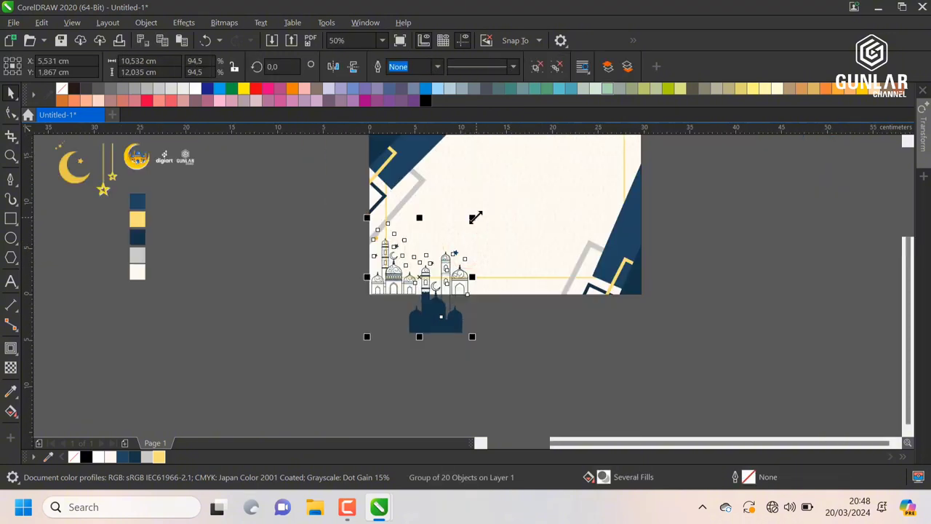
drag(473, 214, 479, 213)
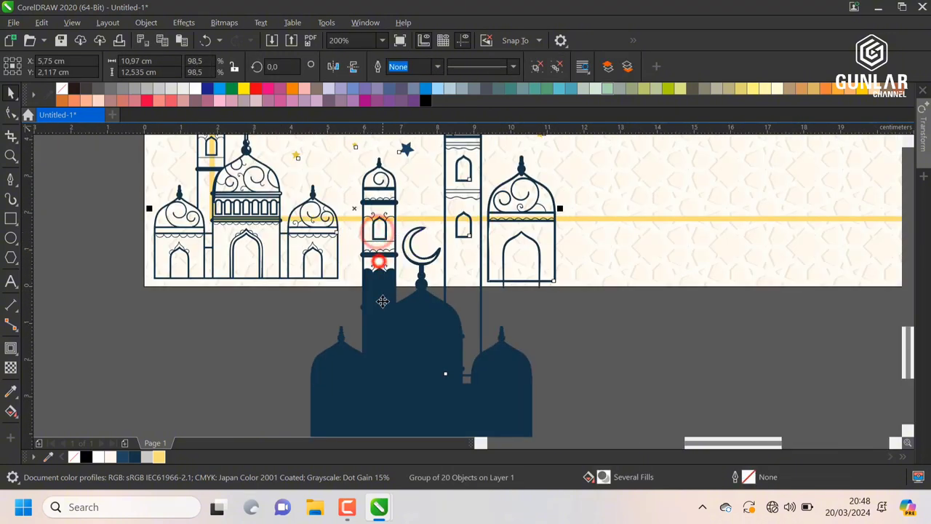
drag(383, 301, 380, 320)
PowerClip the mosque group inside the page-sized rectangle.
right_click(381, 320)
click(459, 263)
click(613, 266)
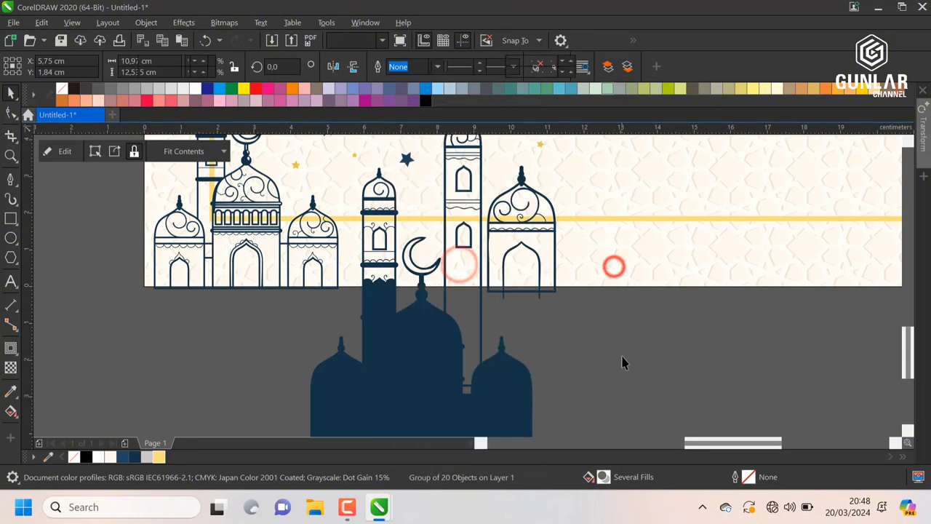
click(621, 356)
scroll(620, 356, down, 2)
scroll(379, 235, down, 1)
scroll(379, 235, up, 1)
scroll(273, 156, up, 1)
click(281, 158)
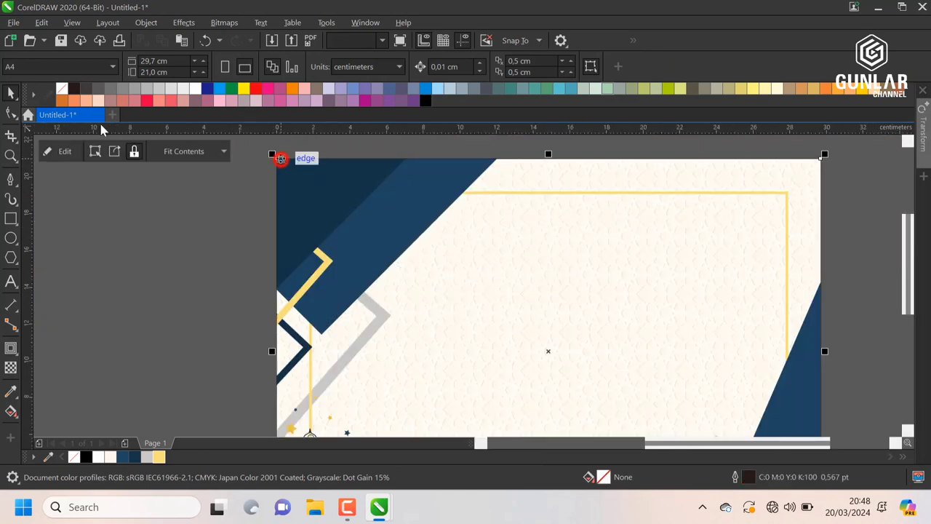
click(156, 203)
Add the artistic text "Sertifikat" in the empty area beyond the page's left edge.
scroll(274, 210, down, 2)
scroll(283, 219, up, 1)
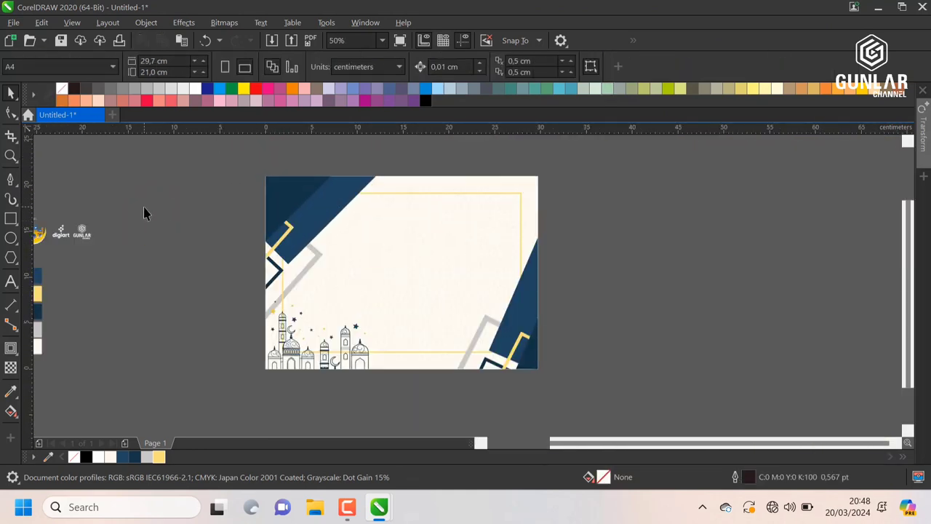
key(F8)
click(156, 211)
scroll(125, 207, up, 1)
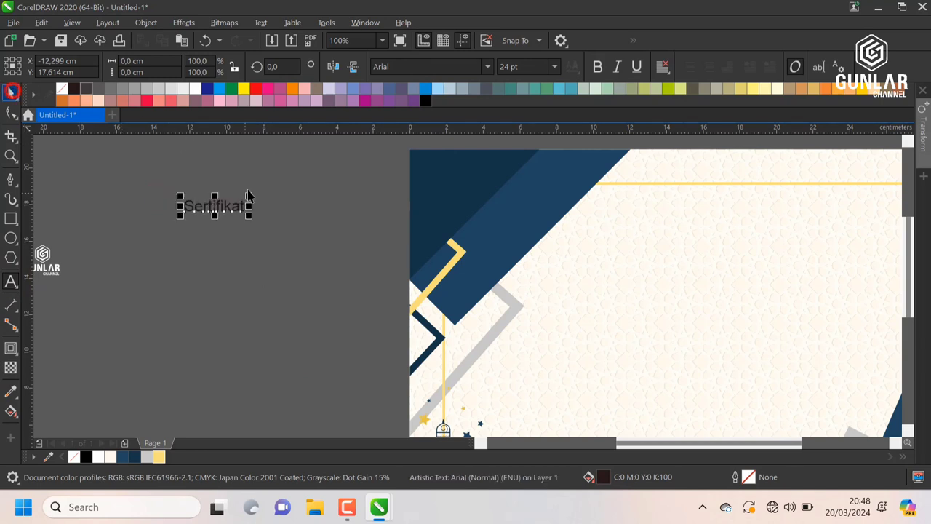
Enlarge the "Sertifikat" text to about 60 pt and set its font to Ketupat Ramadhan.
drag(249, 195, 356, 162)
click(487, 67)
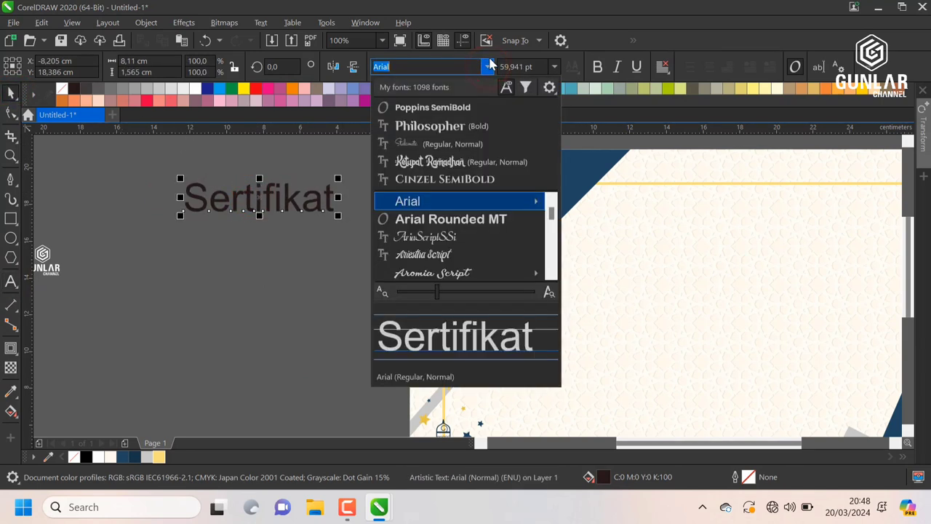
click(451, 156)
Move the "Sertifikat" heading onto the upper middle of the certificate and reduce it to about 46 pt.
scroll(178, 199, down, 1)
drag(219, 198, 495, 208)
scroll(536, 203, up, 1)
drag(536, 187, 497, 206)
drag(363, 219, 273, 219)
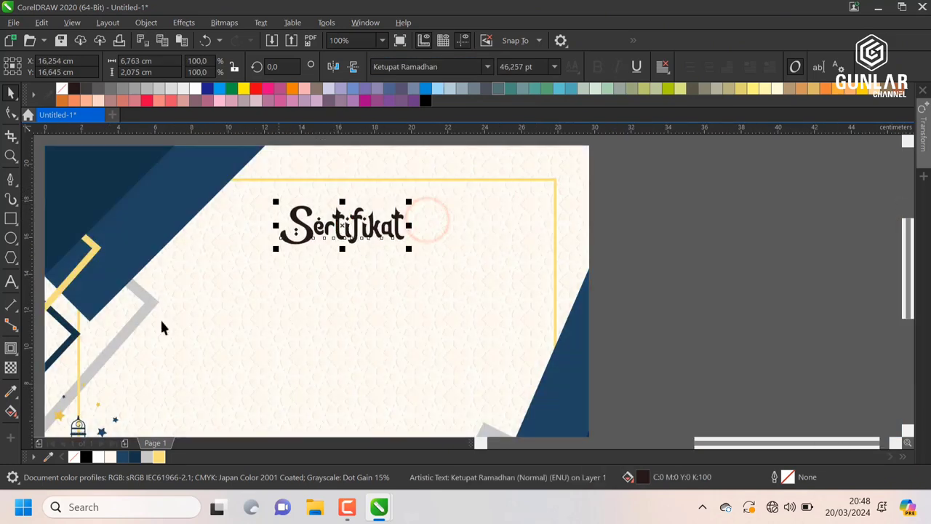
Fill the "Sertifikat" heading with the palette's dark blue (#153347).
click(136, 456)
scroll(226, 291, down, 1)
click(438, 274)
scroll(350, 227, up, 1)
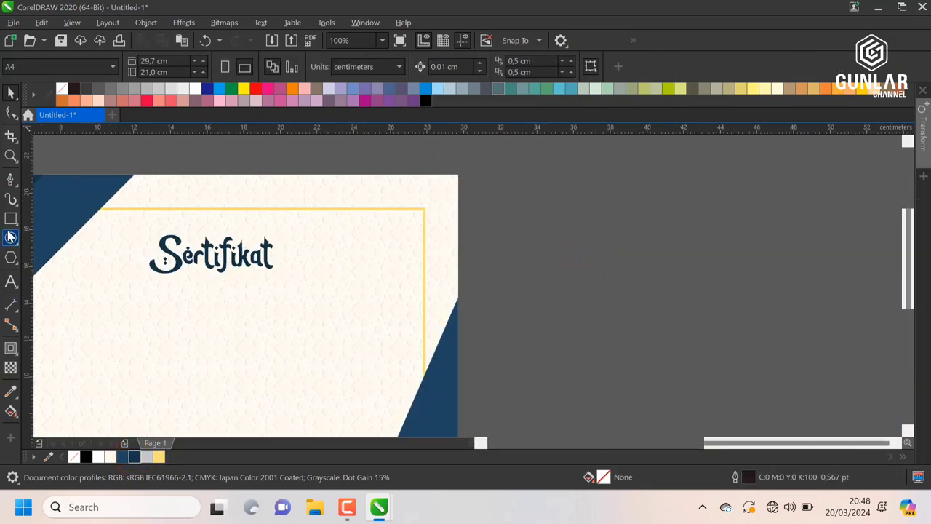
Draw a rectangle about 5 × 10.8 cm down from the page's top edge near the right border and narrow it to about 4.13 cm.
drag(331, 175, 427, 385)
click(11, 93)
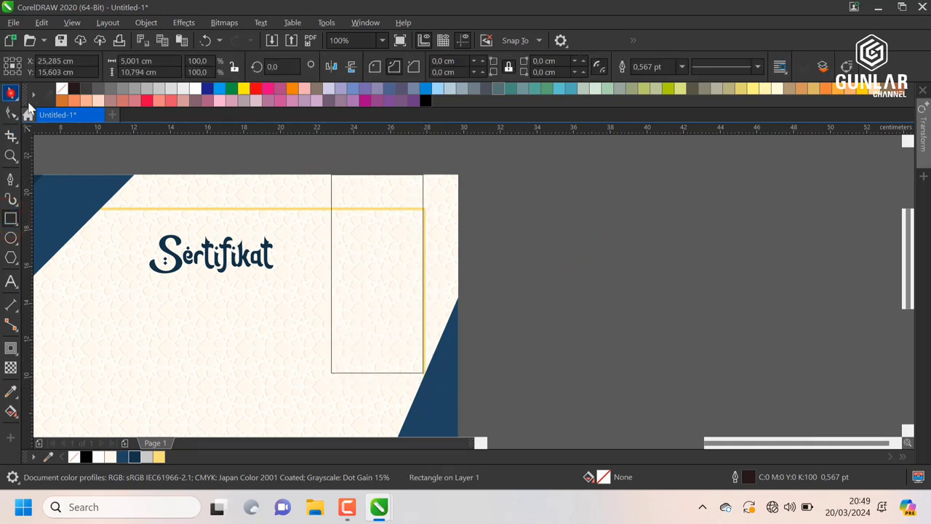
drag(325, 273, 340, 318)
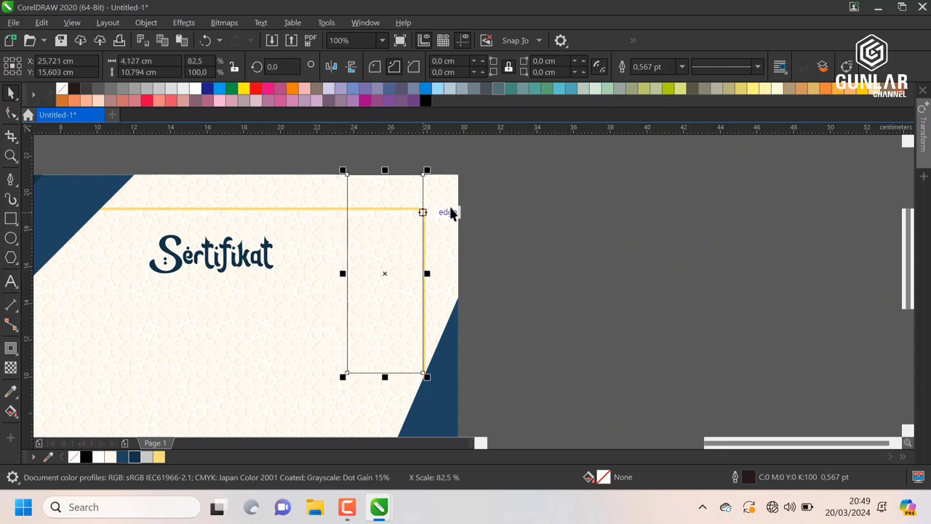
scroll(488, 216, down, 2)
click(541, 235)
scroll(468, 238, up, 2)
Shorten the rectangle to about 10.4 cm and shift it slightly right over the vertical yellow border line.
click(451, 230)
drag(446, 312, 448, 304)
click(609, 259)
scroll(460, 236, up, 2)
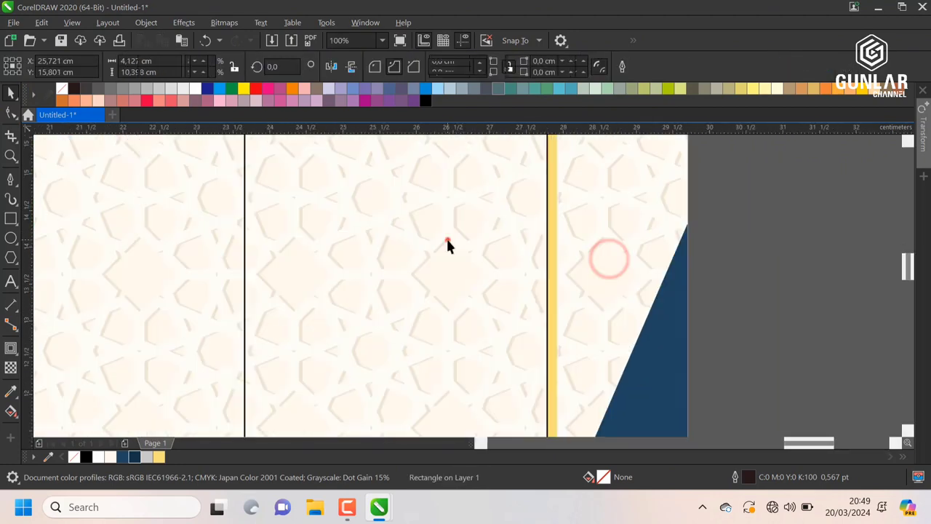
drag(445, 237, 463, 247)
scroll(367, 211, down, 2)
click(581, 243)
scroll(388, 250, up, 1)
Try to round all the rectangle's corners to a radius of 2.064 cm.
click(363, 256)
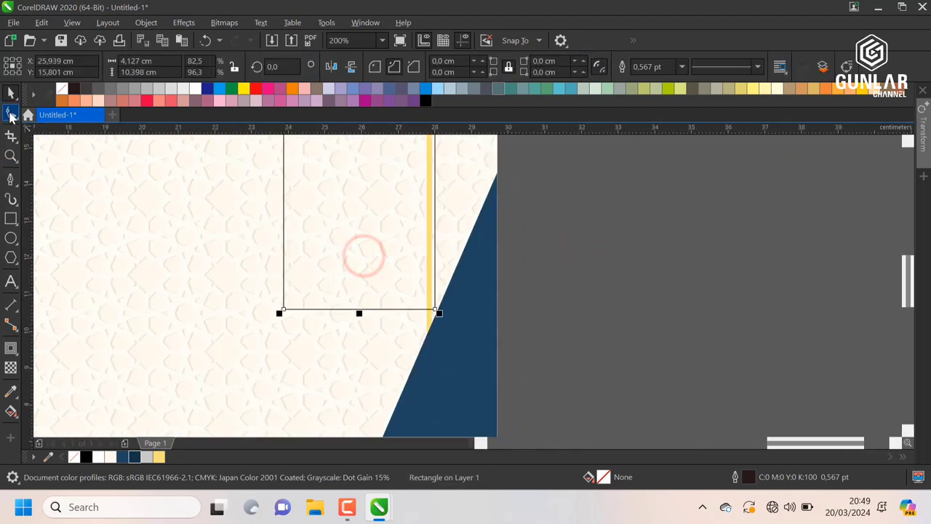
click(10, 113)
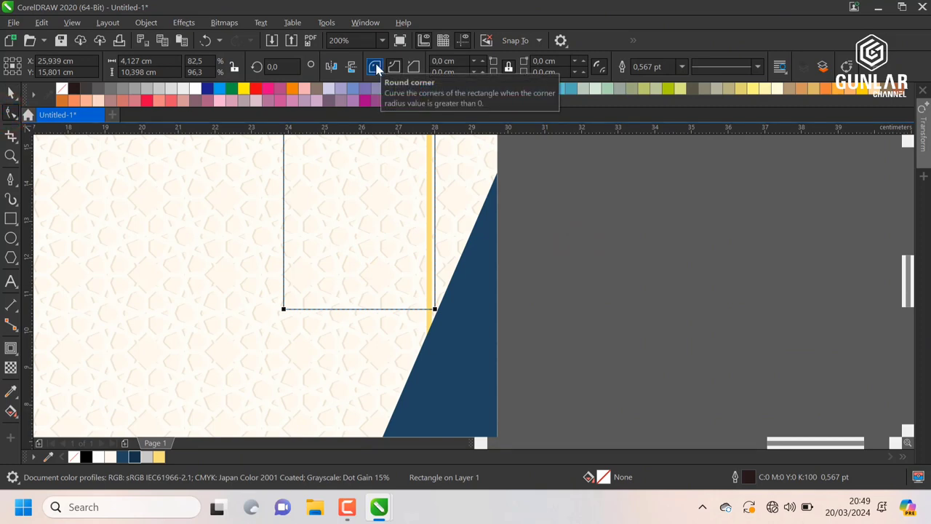
drag(283, 273, 283, 234)
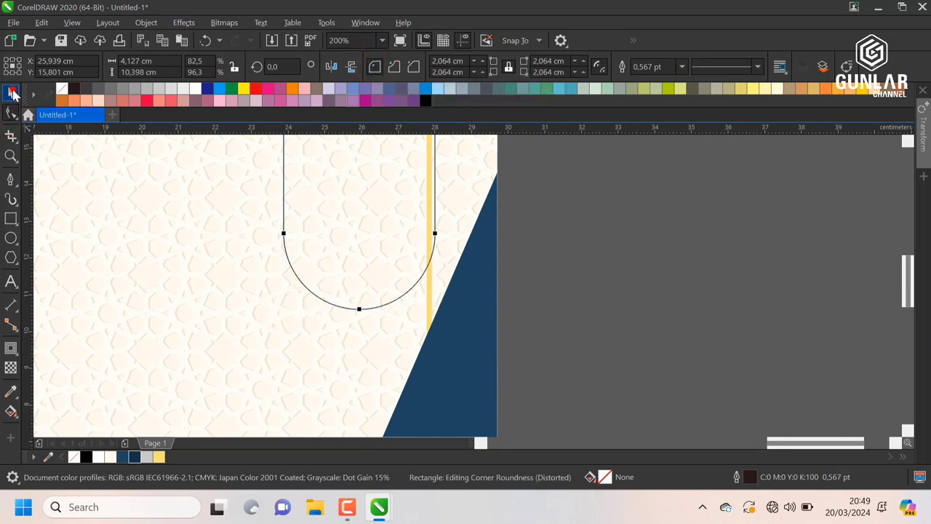
click(13, 93)
key(F3)
key(F3)
click(137, 455)
key(ctrl+z)
Round only the rectangle's two lower corners to 2.064 cm and give it a dark blue fill without an outline.
scroll(502, 181, up, 1)
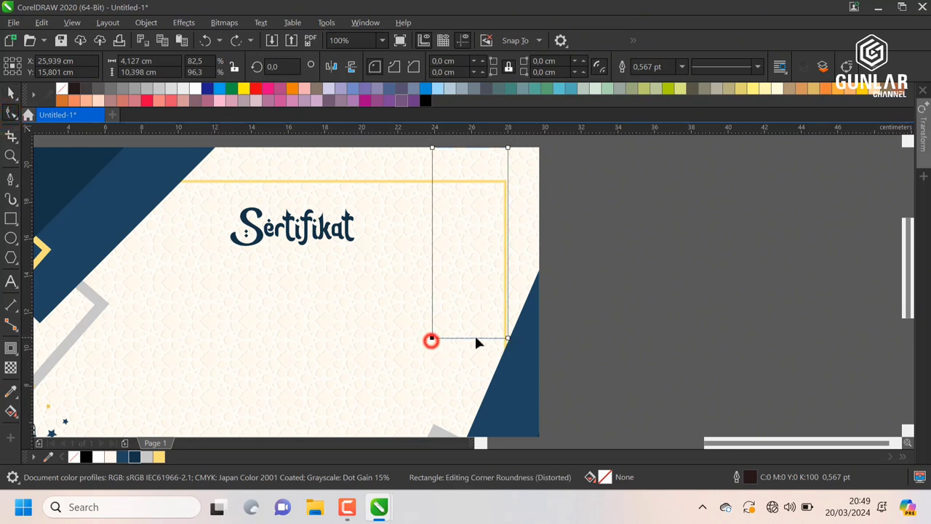
click(11, 92)
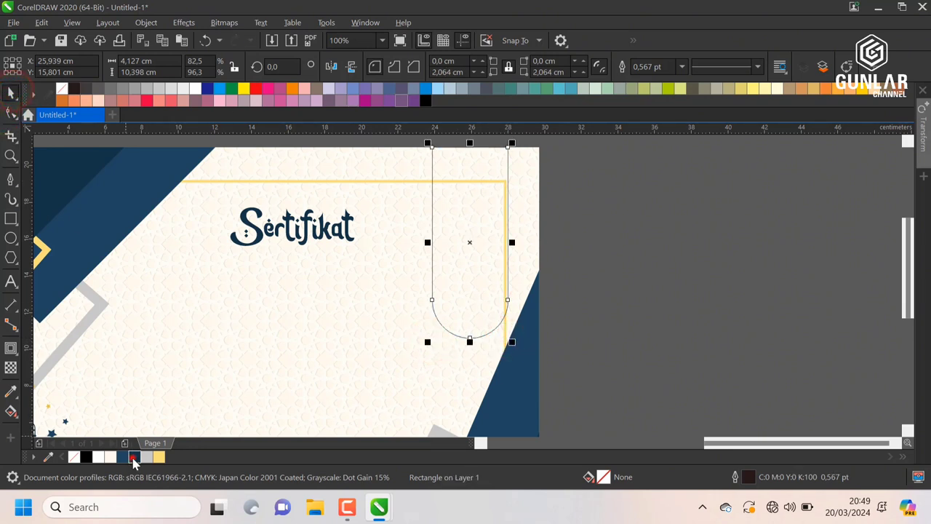
click(134, 456)
scroll(471, 220, down, 2)
scroll(481, 225, up, 2)
Narrow the dark blue banner from its left side to a width of about 3.55 cm.
click(449, 214)
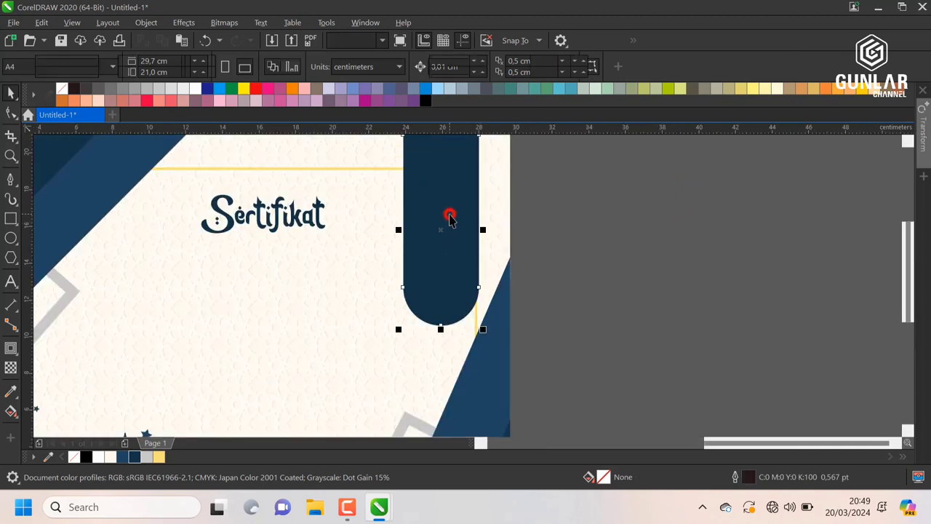
drag(398, 231, 415, 251)
scroll(415, 251, down, 2)
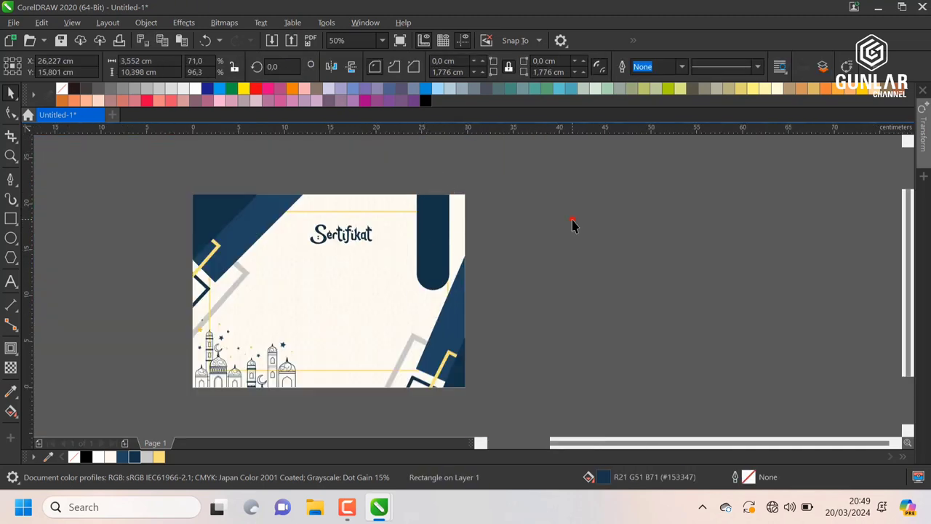
click(573, 220)
Move the crescent-and-mosque emblem onto the lower part of the dark blue banner and centre it horizontally there.
scroll(400, 209, down, 2)
scroll(154, 228, up, 2)
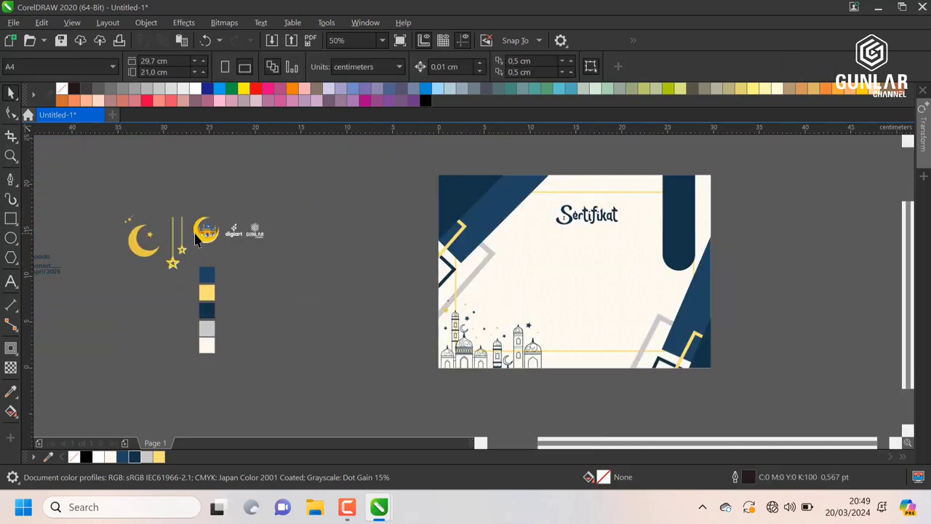
click(206, 230)
scroll(715, 240, up, 2)
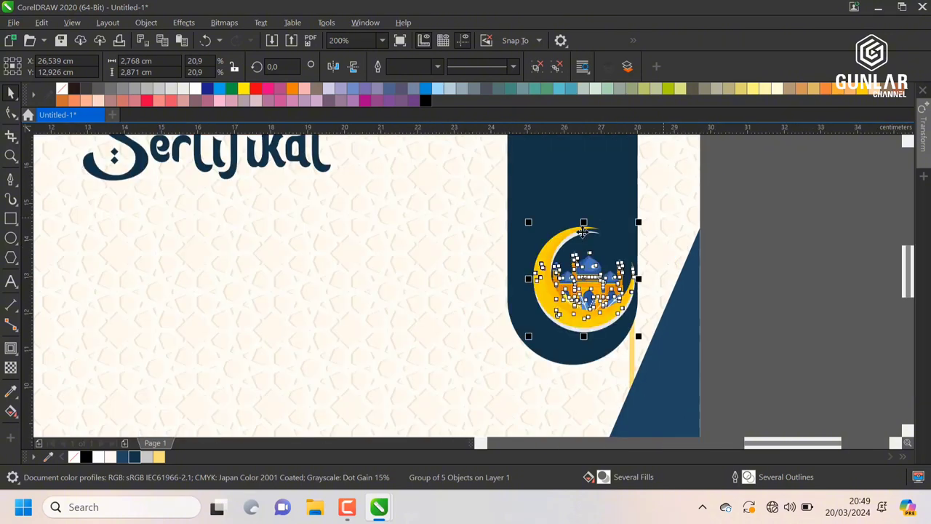
shift+click(596, 199)
key(c)
Lower the crescent-and-mosque emblem into the rounded end of the banner.
scroll(478, 220, down, 1)
click(690, 221)
scroll(534, 258, up, 2)
drag(535, 217, 536, 247)
scroll(528, 255, down, 2)
click(688, 261)
Bring the two white logos beside the page and centre the digiart logo across the upper part of the banner.
scroll(567, 262, down, 3)
scroll(392, 266, up, 2)
drag(260, 212, 320, 253)
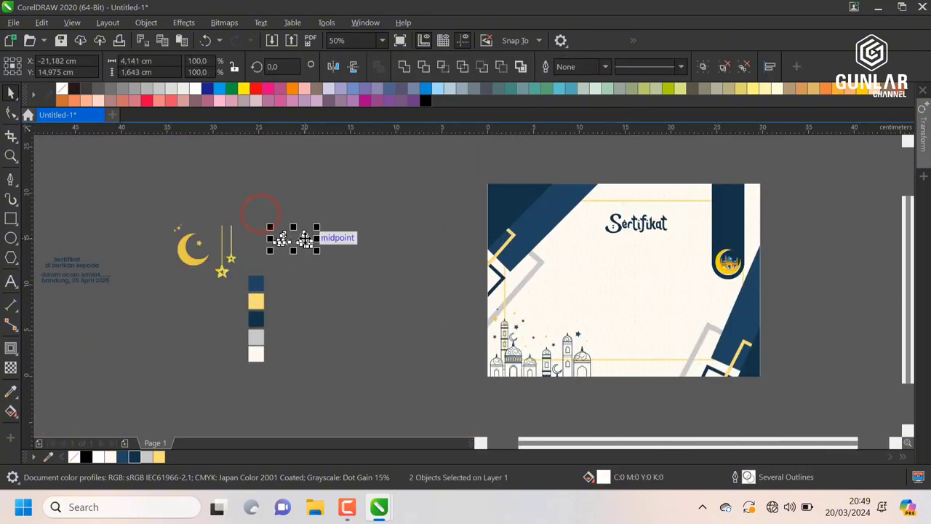
scroll(854, 196, up, 3)
click(806, 201)
scroll(800, 199, down, 1)
drag(572, 232, 313, 227)
shift+click(342, 176)
key(c)
click(476, 180)
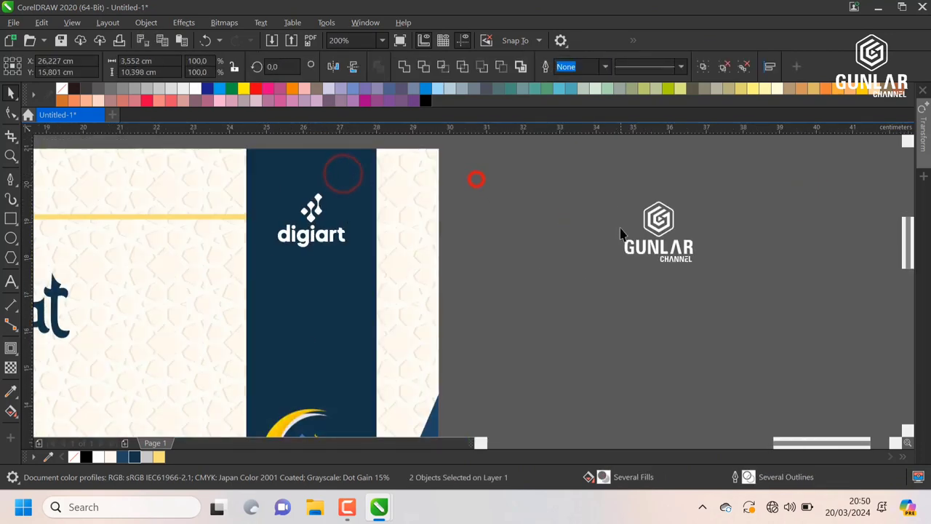
Place the Gunlar Channel logo below the digiart logo and centre it horizontally on the banner.
drag(659, 222, 311, 297)
shift+click(362, 187)
click(563, 239)
drag(566, 247, 206, 356)
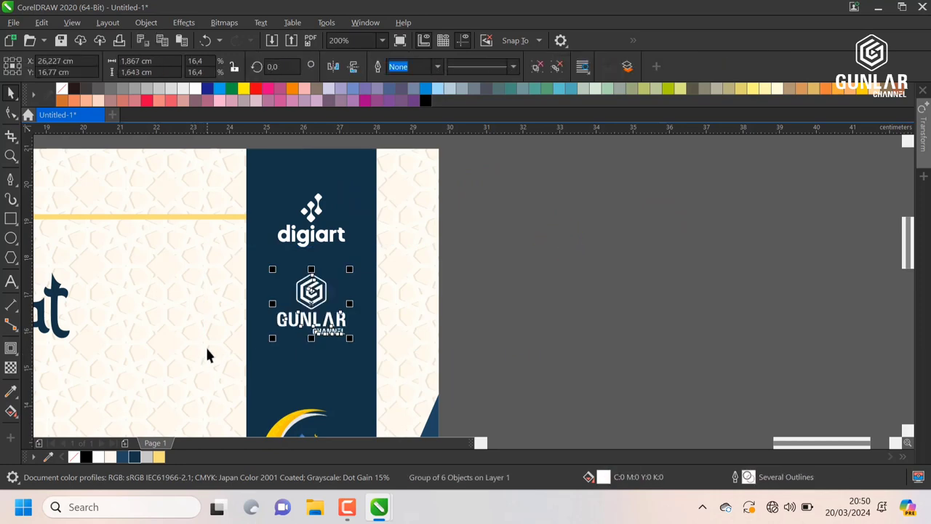
click(339, 202)
click(596, 249)
Enlarge the digiart and Gunlar Channel logos together to about 113.9 %.
scroll(597, 249, down, 2)
scroll(500, 286, down, 1)
scroll(475, 282, up, 3)
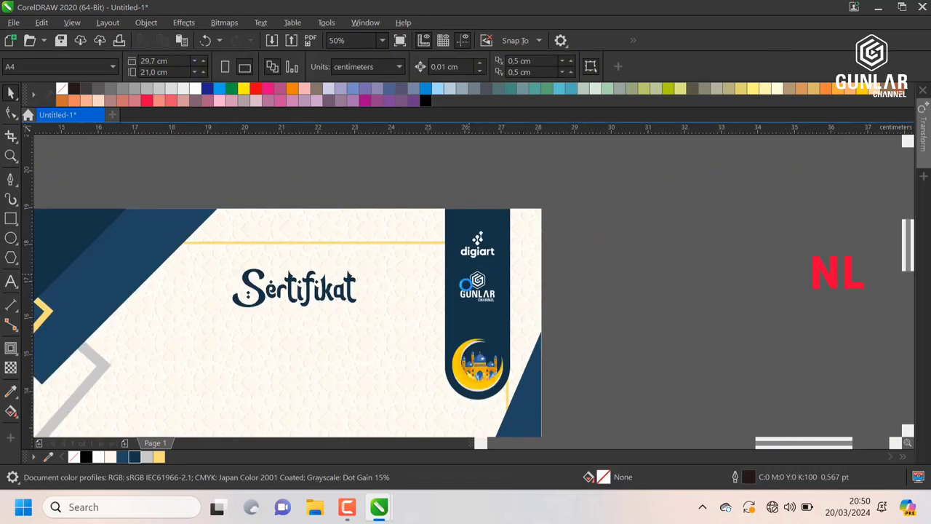
click(476, 280)
shift+click(473, 178)
drag(555, 358, 571, 378)
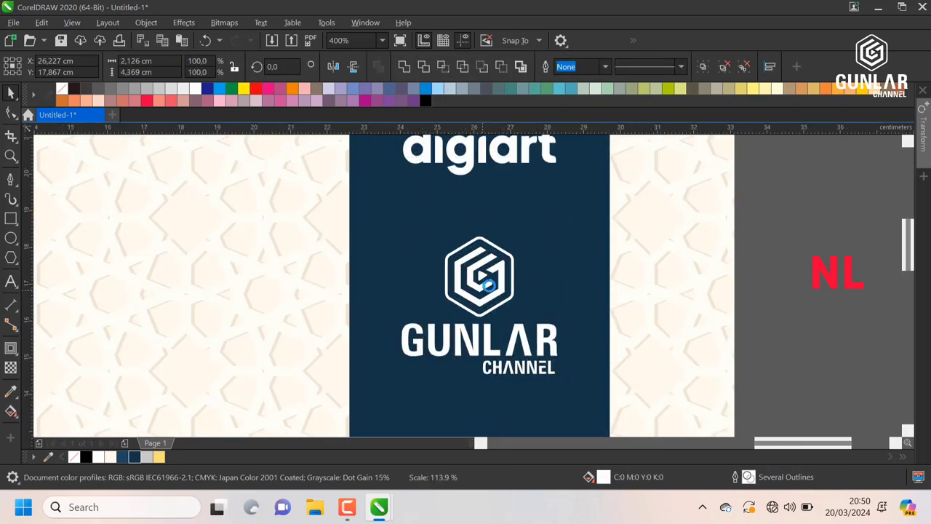
Move the Gunlar Channel logo up closer to the digiart logo.
scroll(484, 283, down, 1)
drag(668, 262, 397, 368)
scroll(495, 288, up, 1)
drag(468, 273, 472, 238)
scroll(469, 251, down, 2)
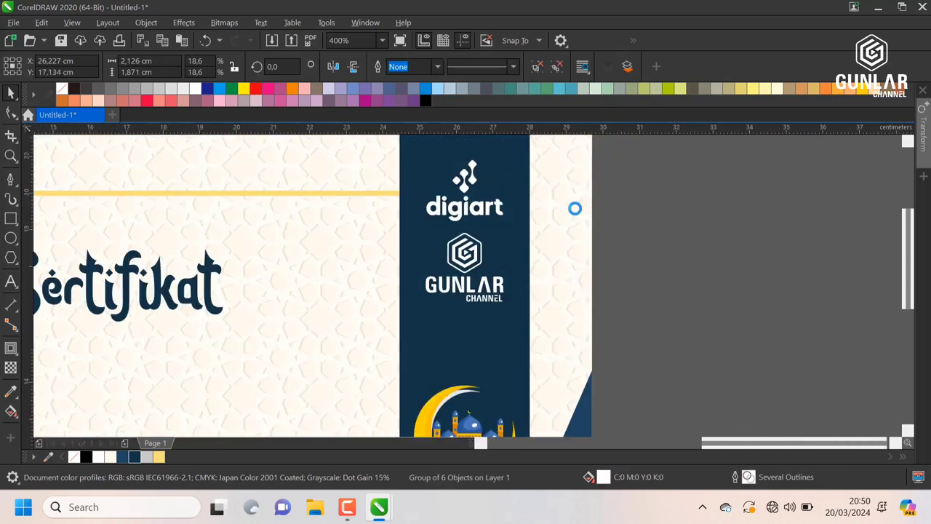
Lower both banner logos together slightly.
drag(628, 175, 421, 283)
scroll(487, 204, up, 1)
drag(496, 183, 497, 196)
scroll(566, 195, down, 2)
click(663, 197)
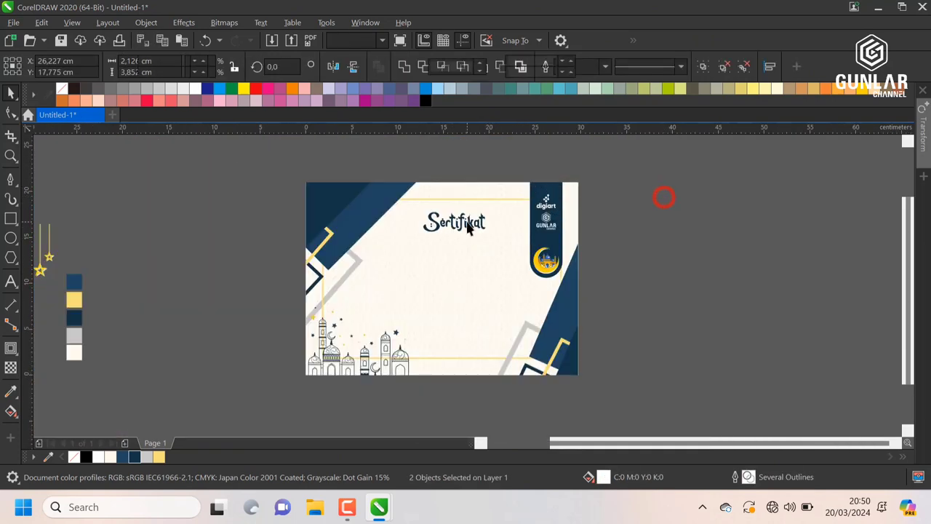
Shift the "Sertifikat" heading right to a horizontal position of about 18.24 cm.
scroll(472, 222, up, 1)
drag(440, 212, 477, 212)
scroll(392, 218, down, 3)
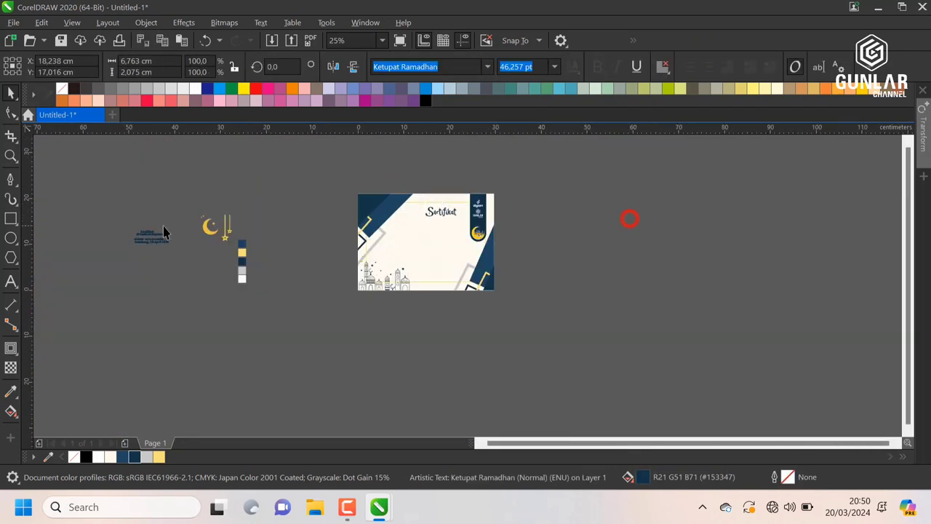
Place the "di berikan kepada" text below the heading and centre it horizontally on the page.
scroll(142, 230, up, 3)
click(153, 240)
scroll(154, 235, down, 2)
scroll(154, 234, up, 2)
scroll(148, 241, down, 1)
drag(147, 242, 700, 235)
shift+click(763, 235)
key(c)
click(461, 198)
scroll(693, 251, up, 3)
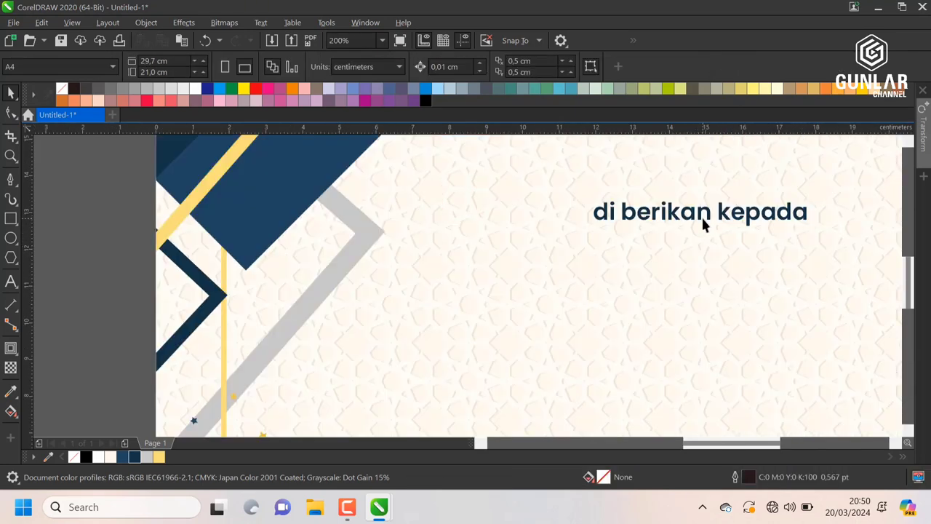
Move the "dalam acara sanlat......." text onto the certificate, some distance below "di berikan kepada".
click(698, 225)
scroll(183, 243, down, 4)
scroll(164, 260, up, 3)
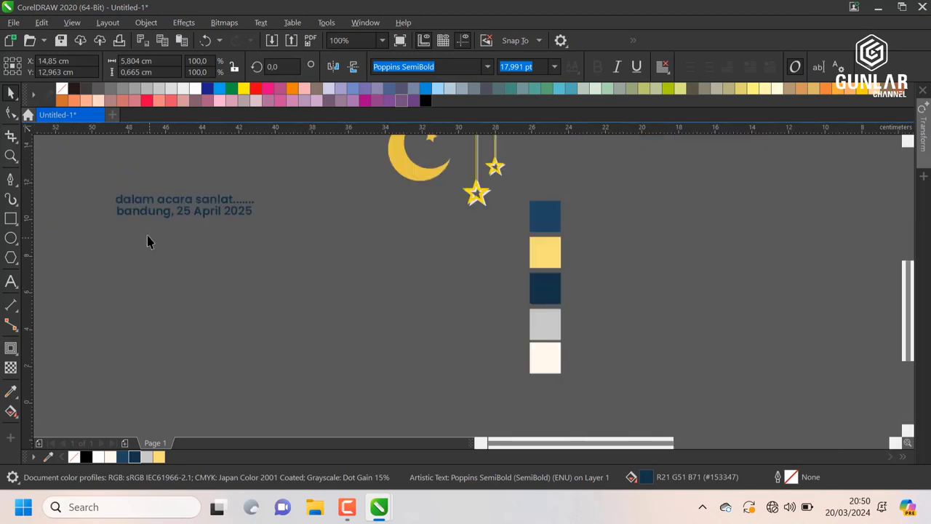
scroll(147, 239, down, 3)
drag(141, 180, 728, 196)
scroll(737, 176, up, 3)
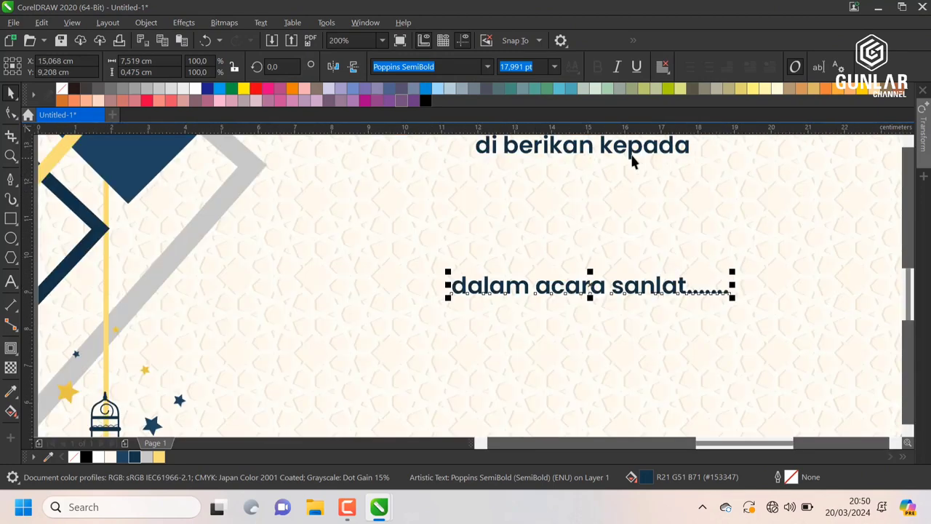
Duplicate "di berikan kepada" just below itself and replace the copy's text with "NAMA LENGKAP".
drag(632, 154, 606, 201)
double_click(605, 196)
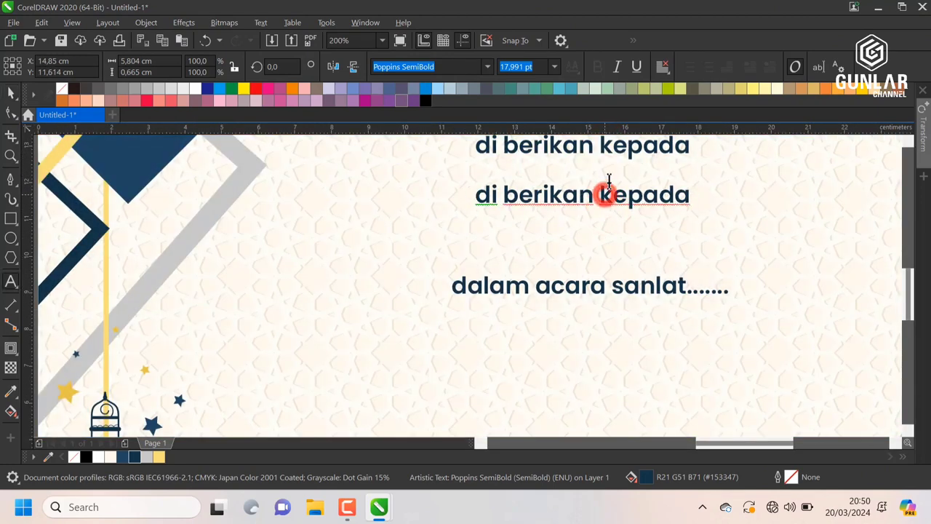
key(ctrl+a)
text(NA)
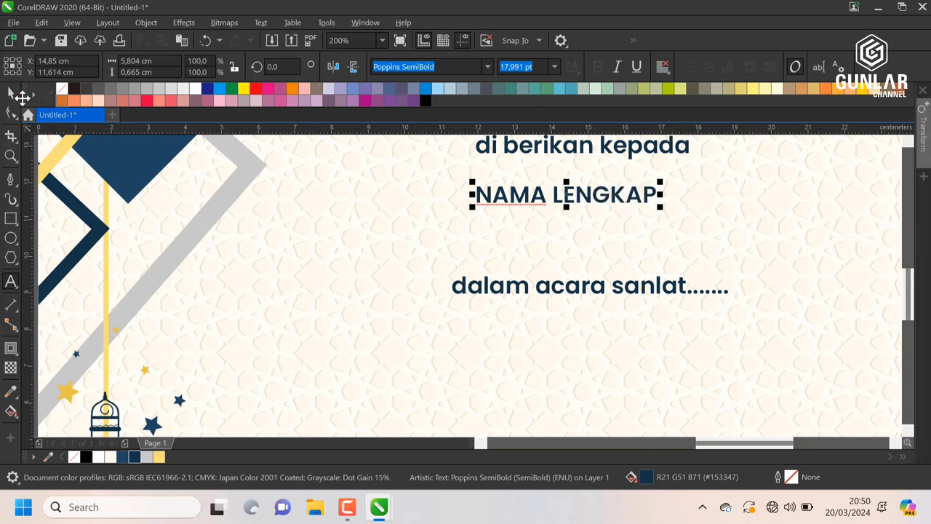
Centre "NAMA LENGKAP" horizontally under "di berikan kepada".
shift+click(557, 150)
key(c)
scroll(364, 225, down, 2)
click(683, 223)
Raise the "dalam acara sanlat......." line to just below "NAMA LENGKAP", at about Y 10.5 cm.
scroll(427, 235, up, 1)
drag(413, 244, 411, 226)
scroll(444, 218, up, 2)
scroll(363, 212, down, 2)
Enlarge "NAMA LENGKAP" to about 31.3 pt.
click(354, 196)
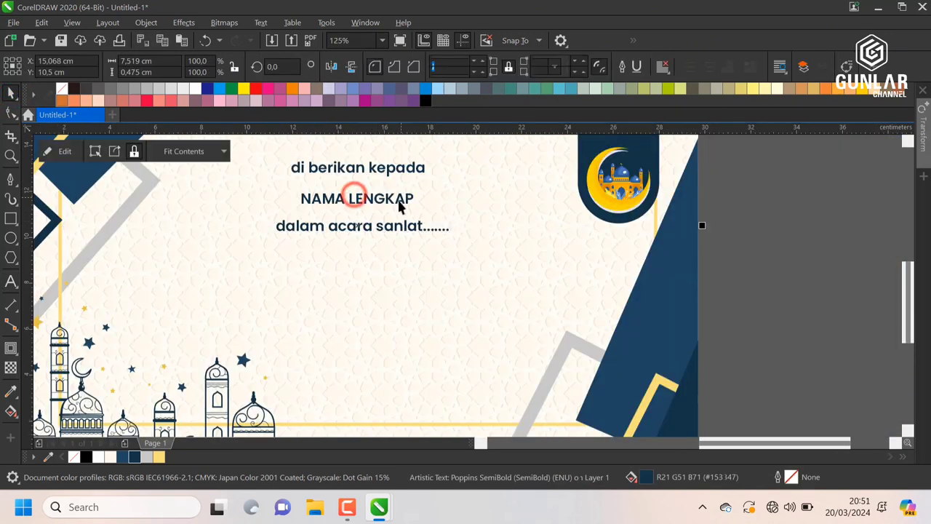
click(393, 200)
drag(419, 189, 457, 176)
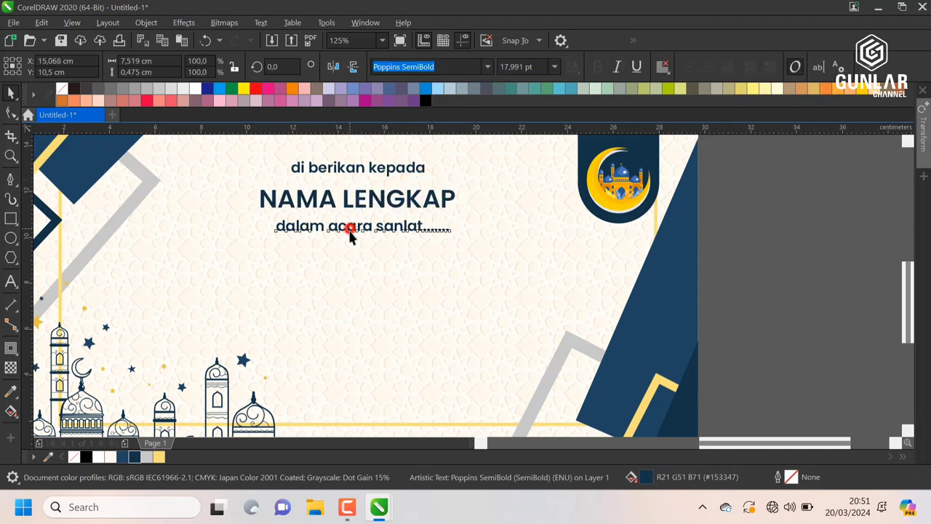
Lower the "dalam acara sanlat......." line slightly to widen its gap to "NAMA LENGKAP".
drag(349, 235, 352, 240)
scroll(352, 240, up, 2)
click(329, 180)
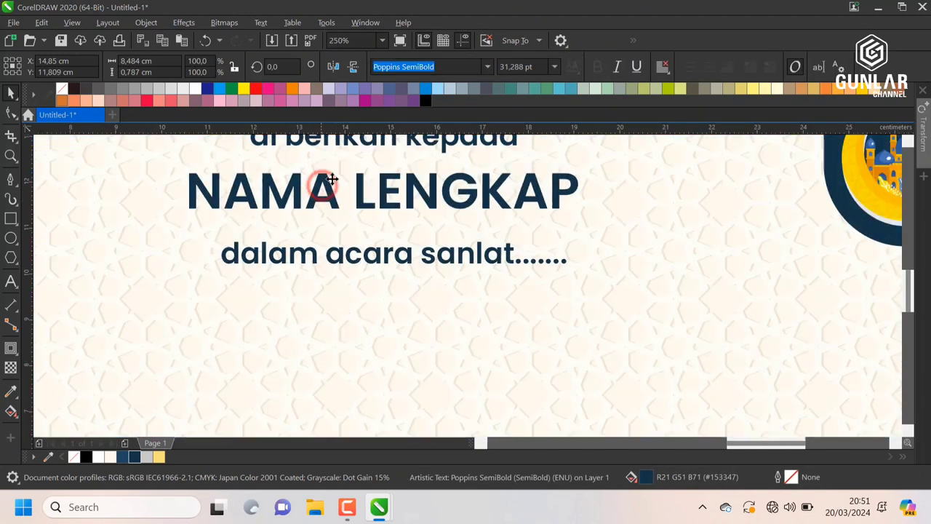
Draw a straight horizontal line about 9.93 cm long directly under "NAMA LENGKAP".
click(10, 181)
click(159, 220)
click(624, 220)
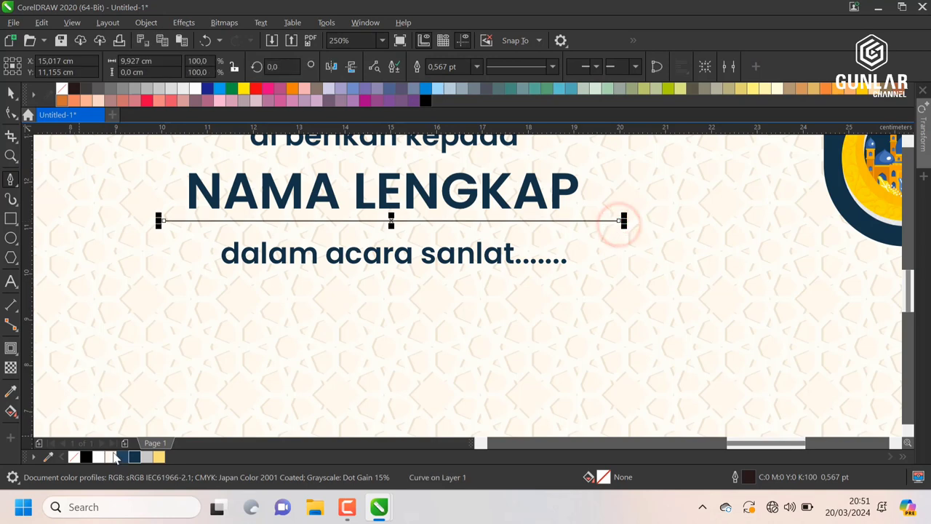
Give the line under the name a dark blue outline 2.0 pt wide.
click(477, 67)
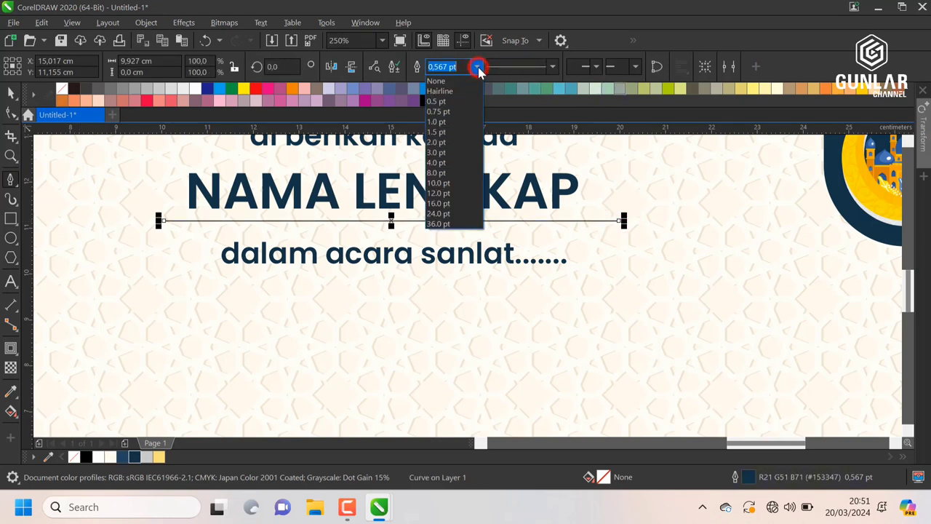
click(453, 143)
scroll(618, 235, down, 6)
click(748, 241)
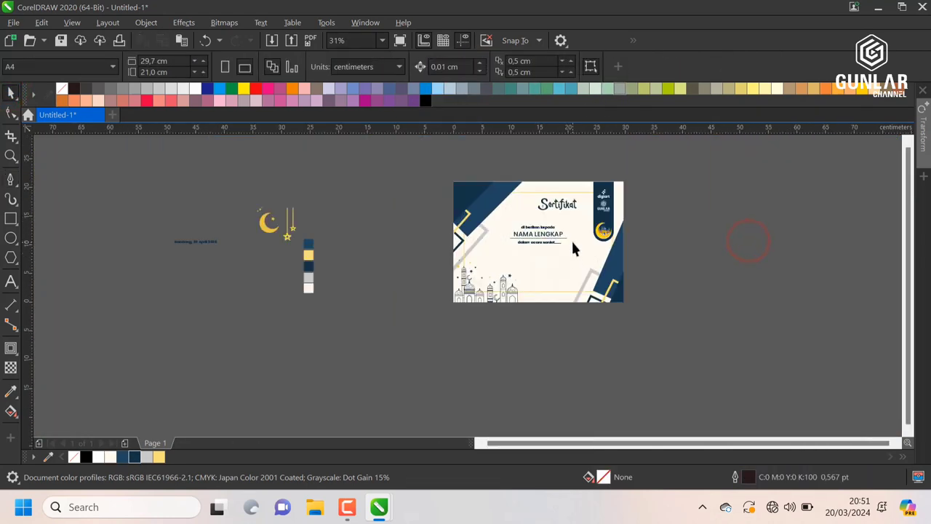
Move the "bandung, 25 April 2025" text onto the certificate below the "dalam acara sanlat......." line.
scroll(571, 248, up, 4)
scroll(499, 233, down, 4)
scroll(146, 235, up, 2)
drag(145, 235, 767, 264)
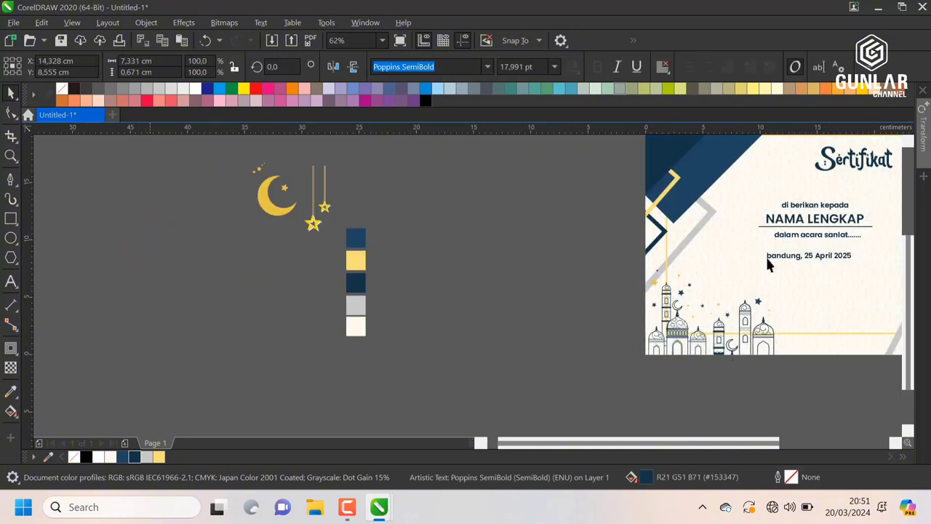
Move the "bandung, 25 April 2025" line slightly up and shrink it to about 15.5 pt.
scroll(524, 247, down, 3)
scroll(699, 240, up, 4)
click(727, 245)
scroll(456, 235, up, 2)
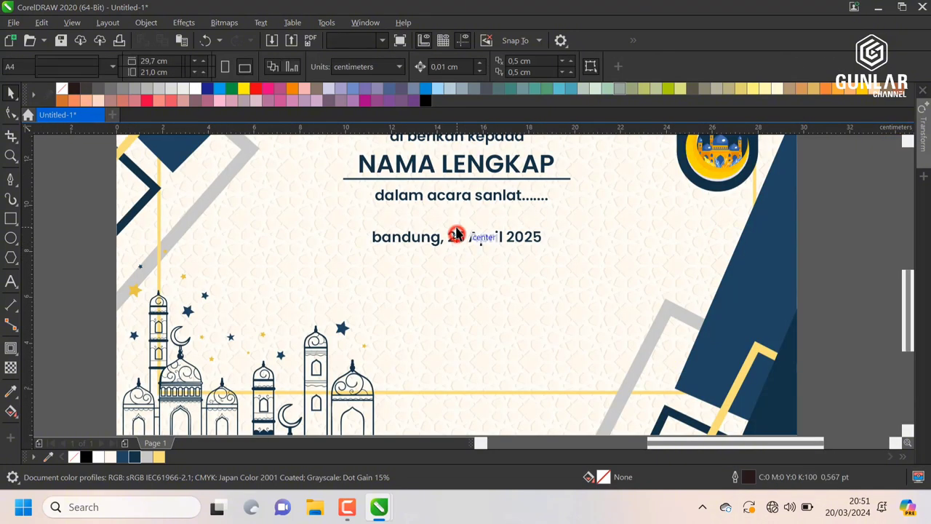
drag(456, 235, 456, 223)
drag(545, 214, 539, 219)
click(646, 230)
scroll(464, 233, down, 1)
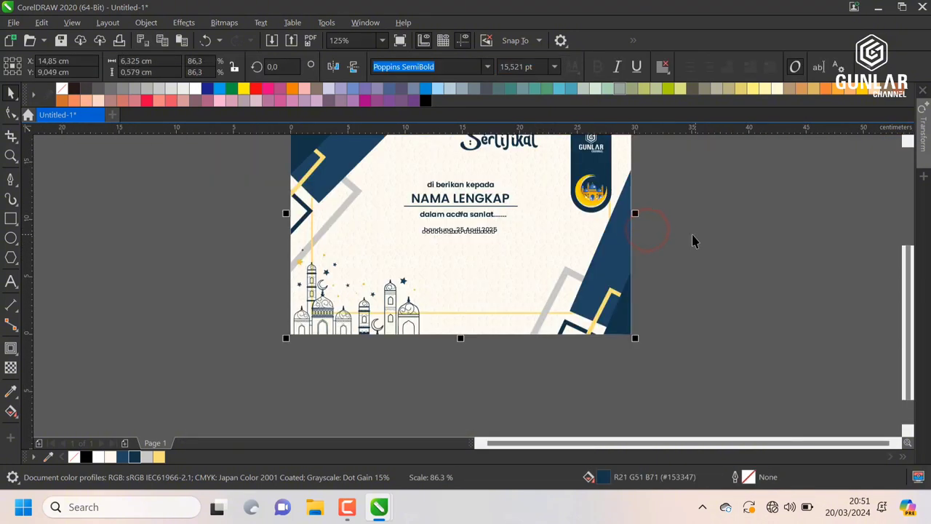
Add "Panitia Sanlat" at about 13.5 pt below and left of the date, using a copy of the date text.
scroll(480, 291, up, 2)
drag(422, 191, 355, 218)
right_click(355, 218)
scroll(355, 218, up, 1)
double_click(355, 218)
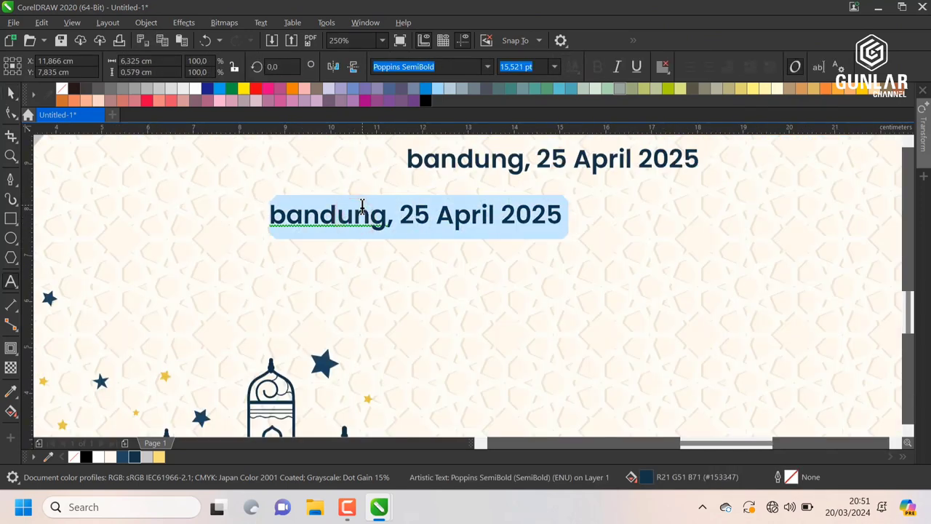
text(pAN)
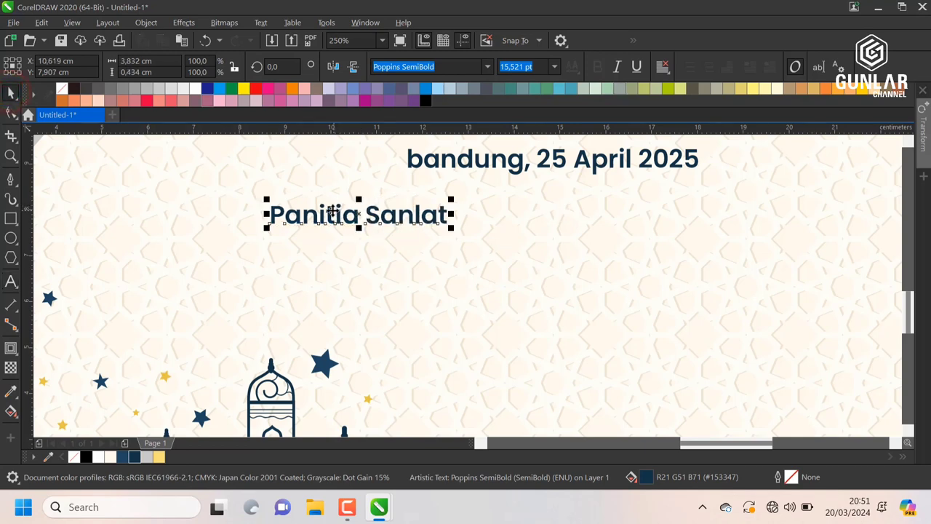
drag(333, 211, 333, 205)
drag(451, 192, 439, 191)
Duplicate "Panitia Sanlat" straight down, change the copy to "Sekretaris" and centre it under the original.
drag(349, 210, 344, 309)
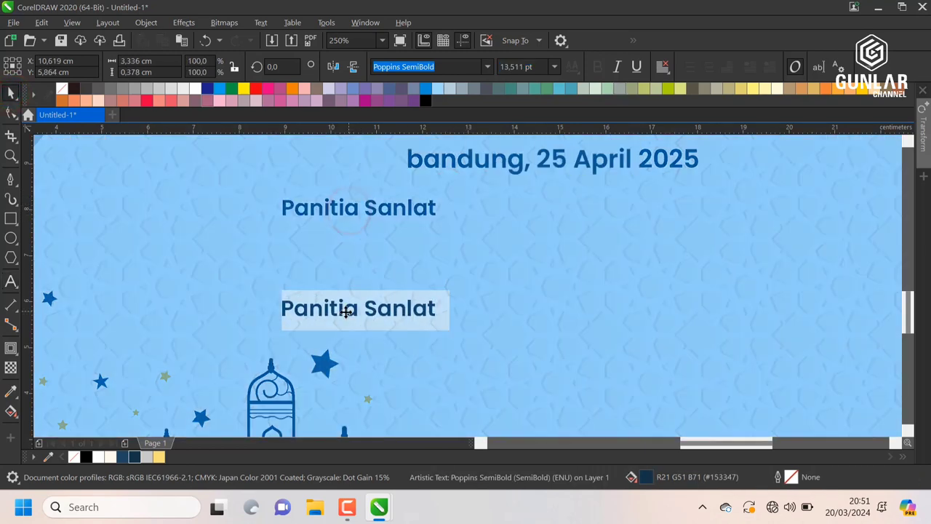
double_click(342, 308)
text(Sekretaris)
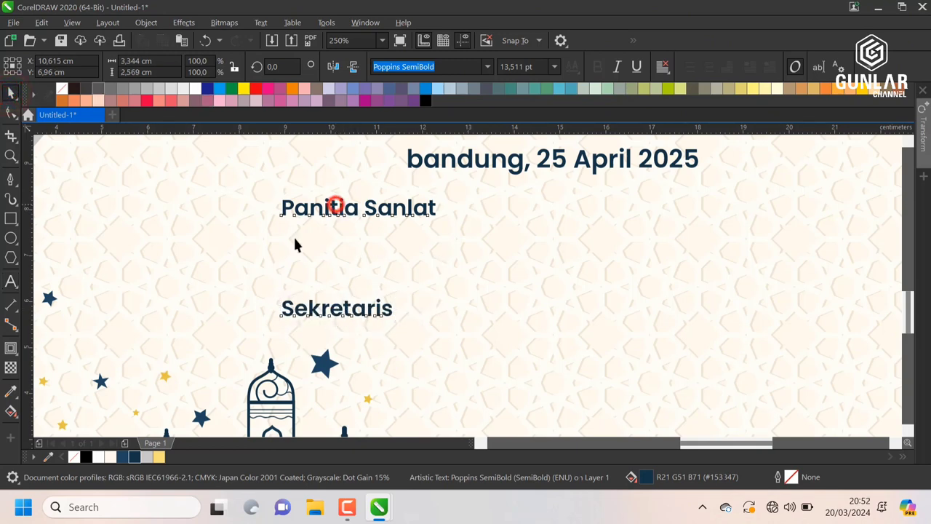
scroll(295, 245, down, 4)
Copy the signature text pair to the right half of the certificate and change its lower line to "Ketua Pelaksana", centred under "Panitia Sanlat".
drag(311, 231, 426, 234)
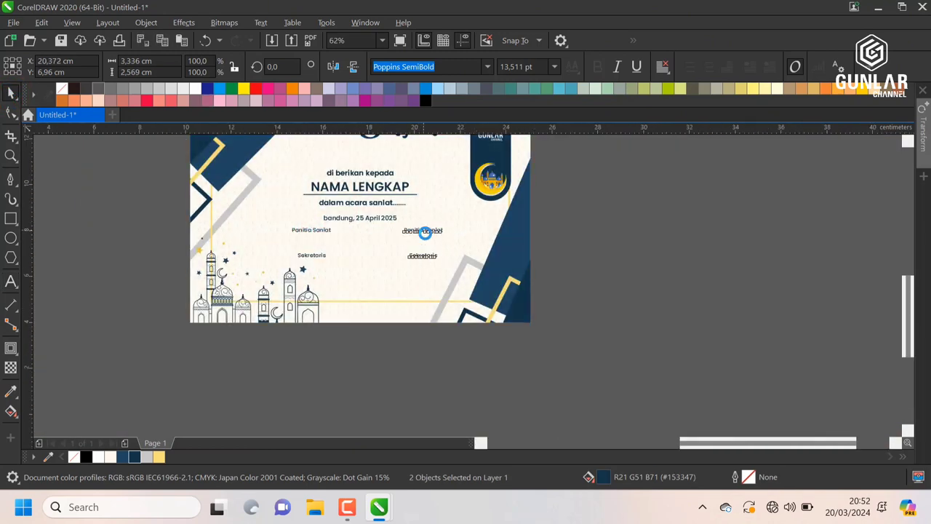
scroll(426, 233, up, 4)
double_click(415, 279)
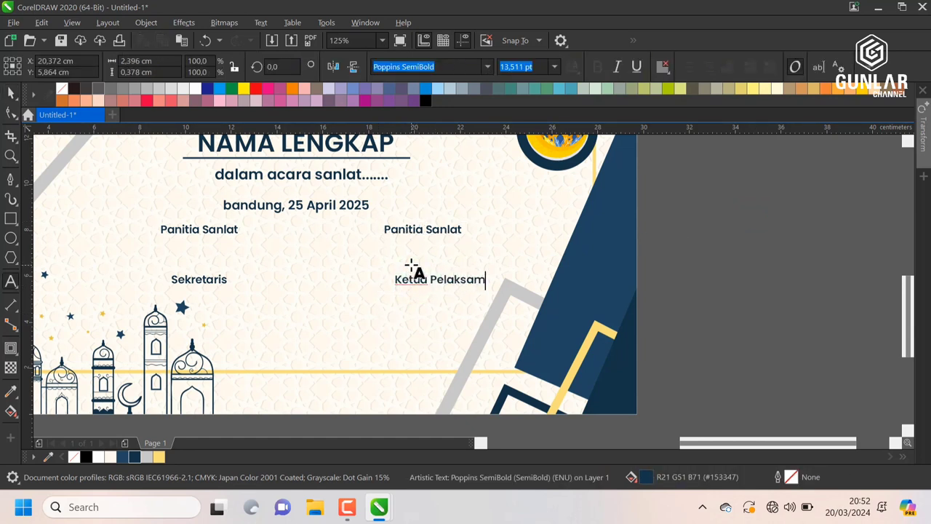
shift+click(409, 226)
key(c)
click(662, 262)
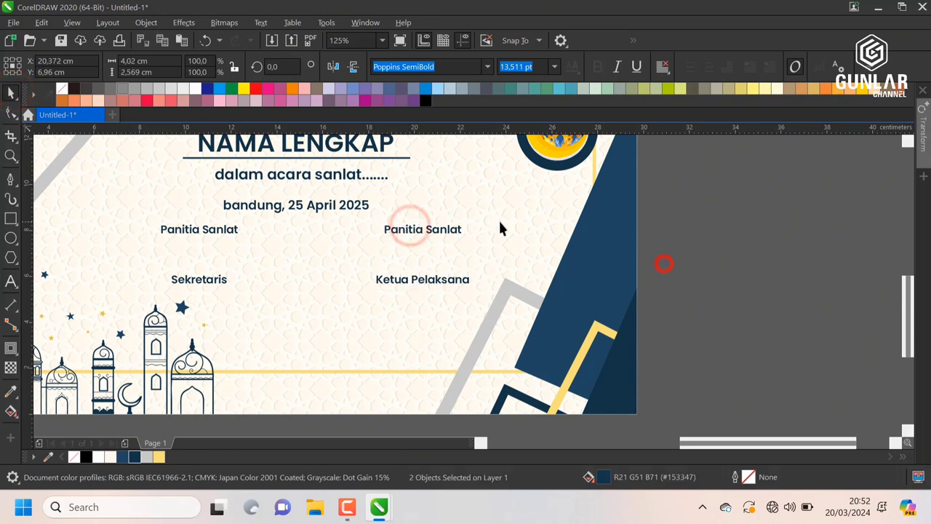
Copy the "Panitia Sanlat" and "Ketua Pelaksana" pair to the lower middle of the certificate, between the two signature blocks.
scroll(500, 218, down, 1)
scroll(407, 250, up, 1)
shift+click(502, 248)
drag(504, 198, 394, 249)
scroll(394, 248, down, 2)
click(622, 236)
scroll(355, 228, up, 10)
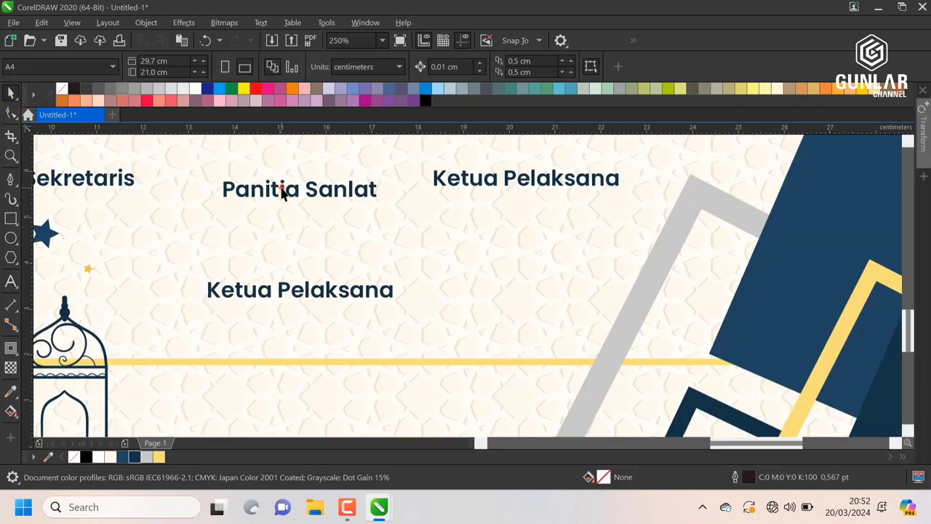
Replace the middle "Panitia Sanlat" with the two lines "Mengetahui," and "Ketua DKM", and tighten their line spacing.
double_click(280, 189)
text(Mengetahui,)
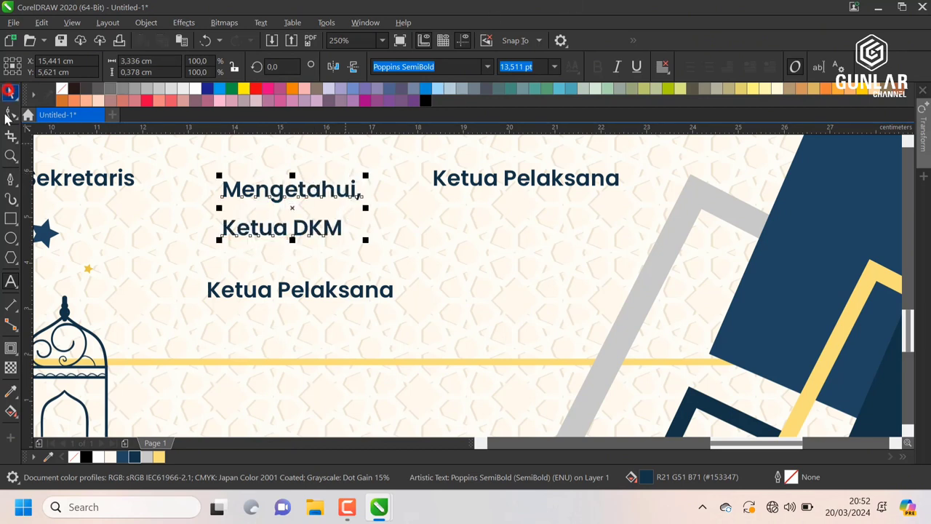
drag(218, 243, 216, 231)
Centre-align the two-line "Mengetahui, Ketua DKM" text.
key(space)
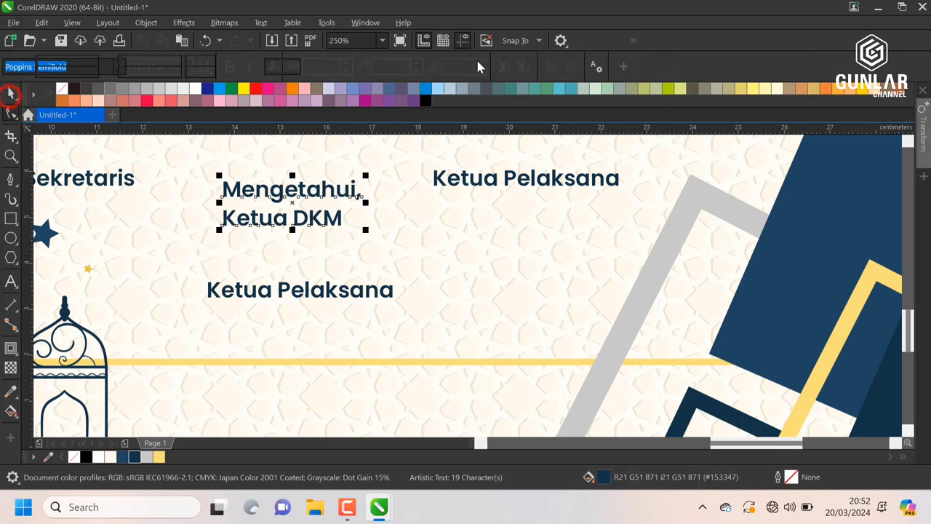
click(660, 68)
click(670, 114)
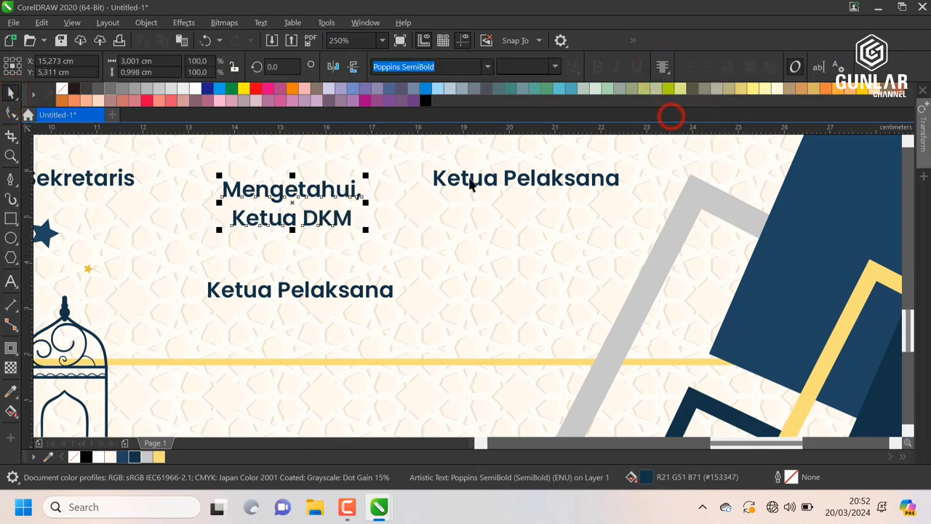
scroll(703, 234, down, 3)
click(703, 231)
Change the left signature block's heading "Panitia Sanlat" to "Sekretaris".
scroll(676, 236, down, 1)
scroll(538, 180, up, 1)
click(337, 197)
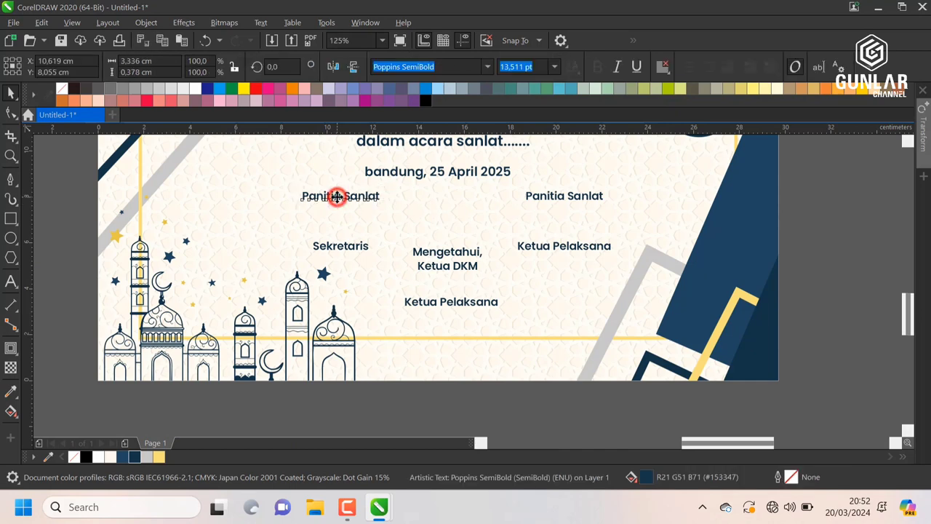
scroll(337, 197, up, 1)
double_click(325, 196)
key(ctrl+a)
text(Sekt)
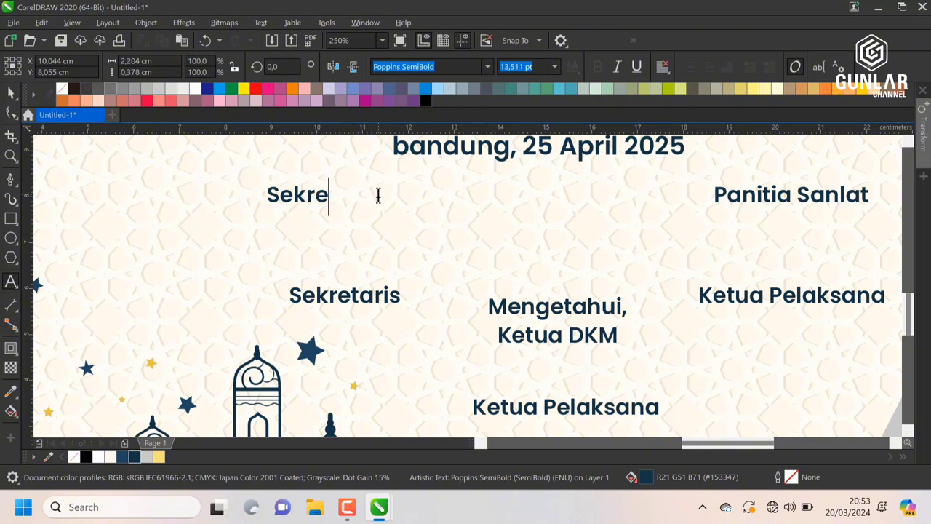
Change the lower line of the left signature block to "Nama Kamu" and centre it under the "Sekretaris" heading.
double_click(351, 295)
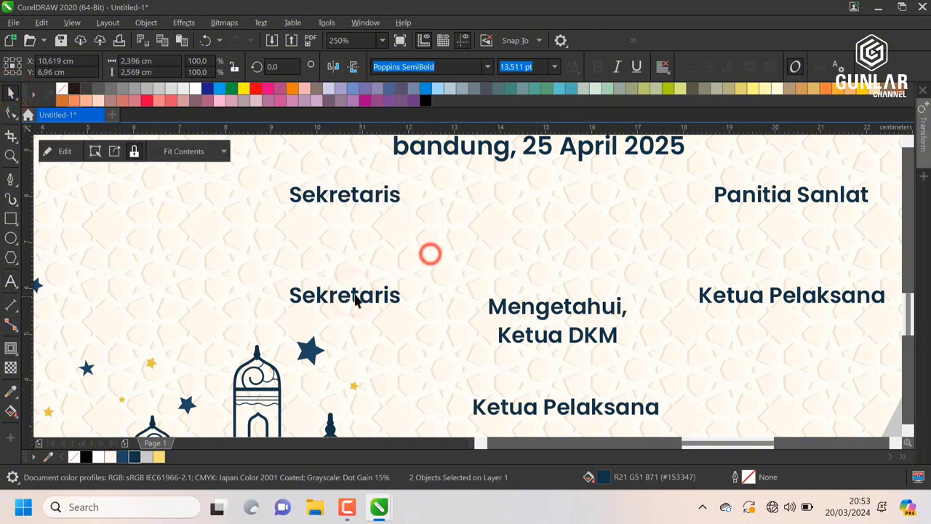
key(ctrl+a)
text(Nam)
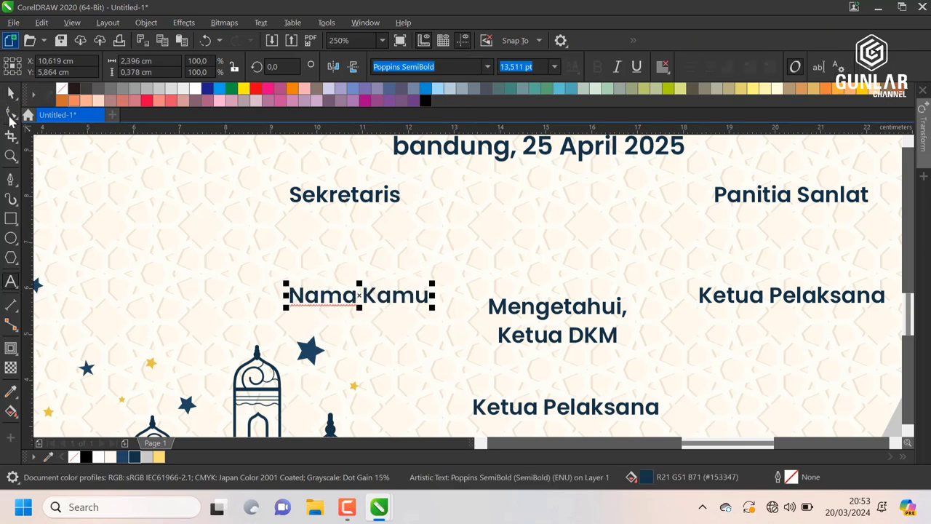
click(10, 94)
shift+click(339, 197)
key(c)
Change the right signature block's heading "Panitia Sanlat" to "Ketua Pelaksana".
scroll(339, 203, down, 2)
click(581, 196)
scroll(351, 210, up, 1)
click(352, 209)
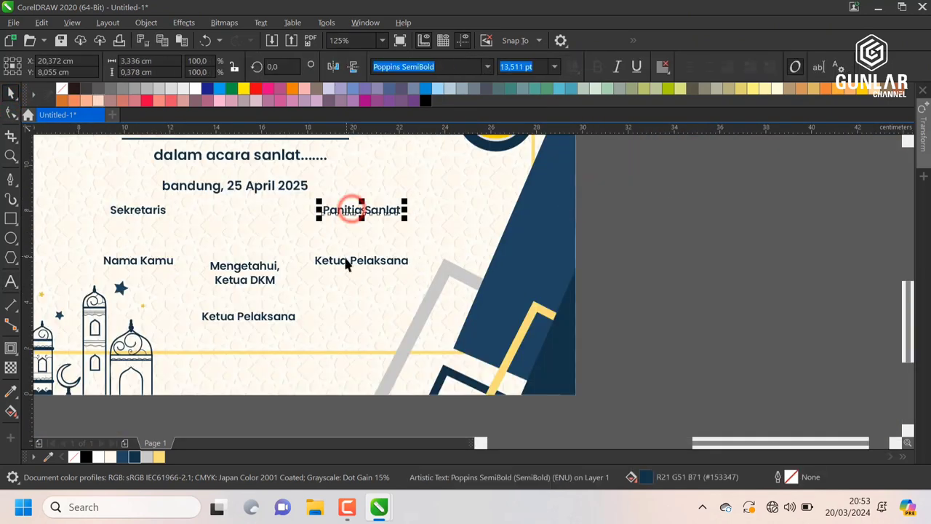
double_click(345, 209)
key(ctrl+a)
text(Ke)
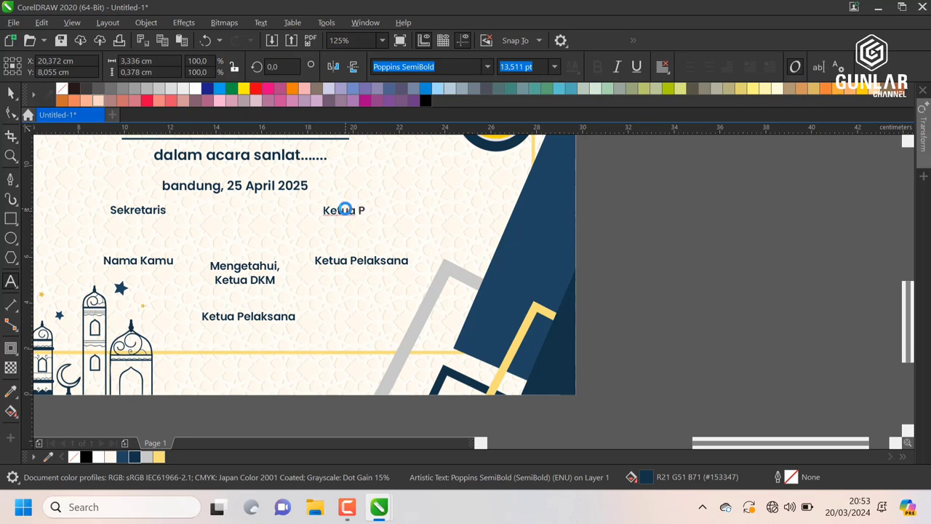
Change the lower line of the right signature block to "Nama Kamu" and centre it under the "Ketua Pelaksana" heading.
double_click(353, 264)
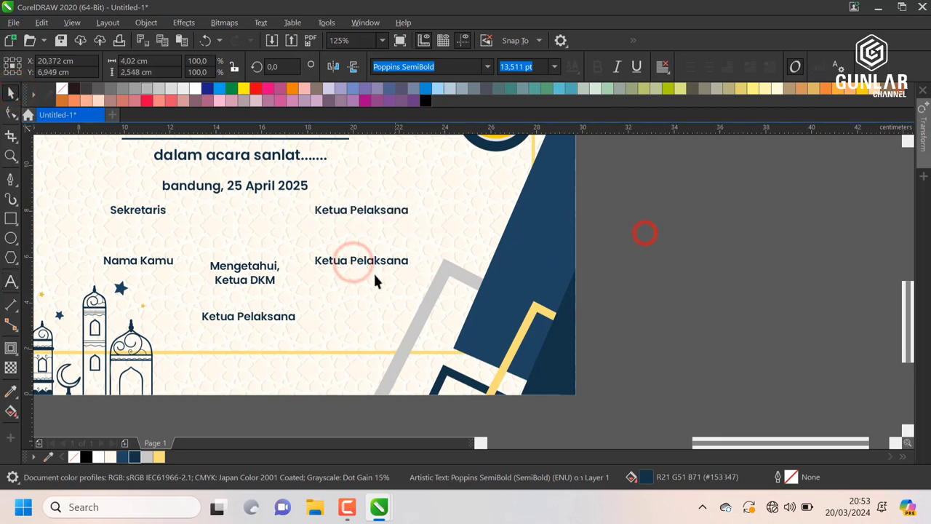
key(ctrl+a)
text(Nam)
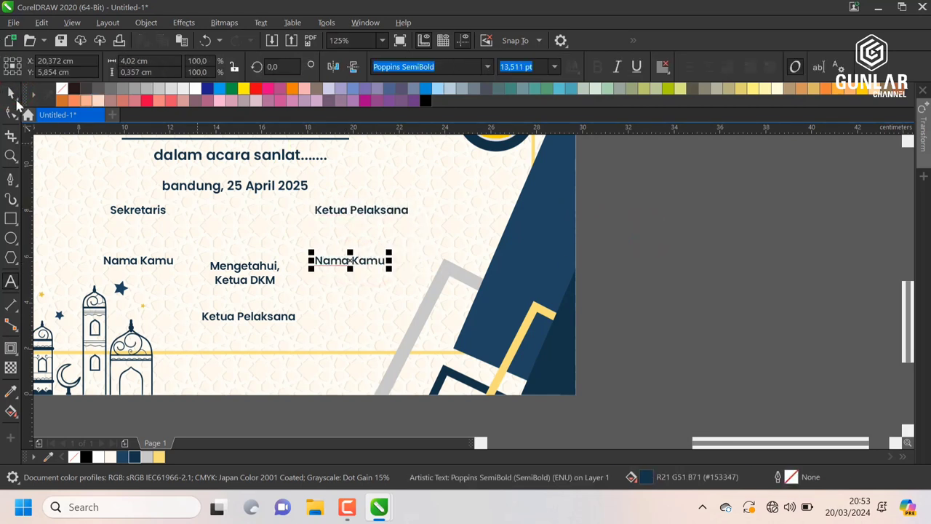
click(634, 193)
Change the lower line of the middle signature block to "Nama Ketua DKM" and centre it under "Mengetahui, Ketua DKM".
double_click(225, 316)
key(ctrl+a)
text(Nama)
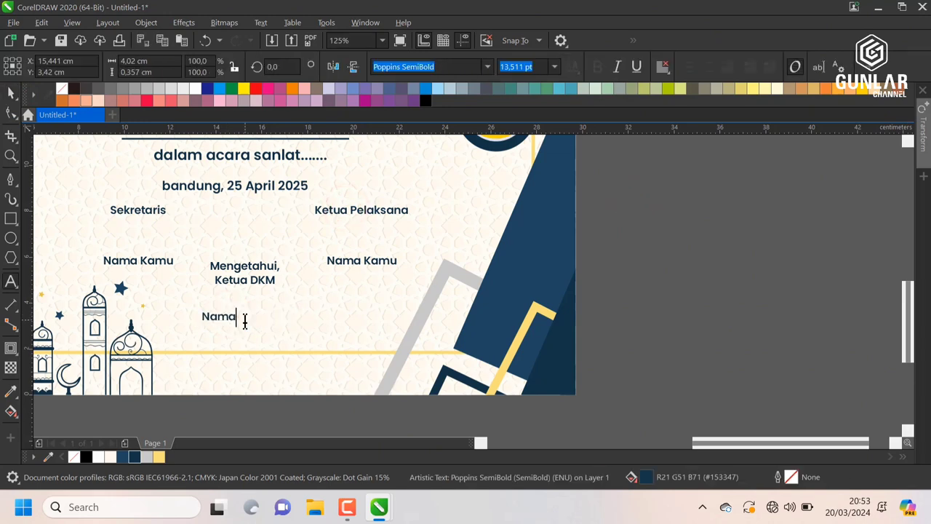
click(255, 272)
scroll(371, 265, down, 2)
scroll(498, 269, down, 2)
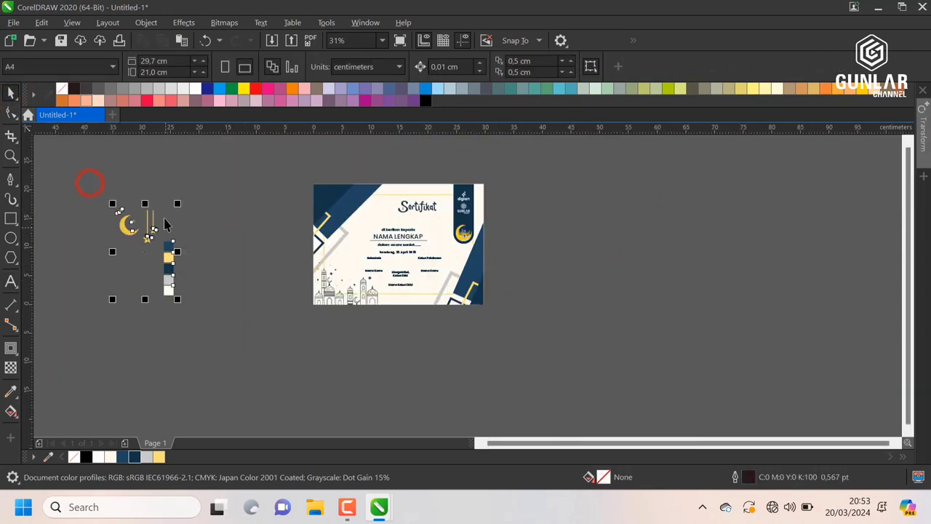
Move the gold crescent moon and hanging stars from beside the page onto the certificate's upper-left corner.
scroll(164, 219, up, 1)
click(191, 175)
drag(107, 194, 159, 277)
drag(142, 242, 579, 265)
scroll(565, 210, up, 1)
scroll(351, 225, down, 2)
click(308, 190)
scroll(389, 213, up, 1)
scroll(352, 205, down, 1)
drag(106, 197, 180, 263)
scroll(152, 231, up, 1)
drag(141, 224, 566, 192)
scroll(248, 186, down, 2)
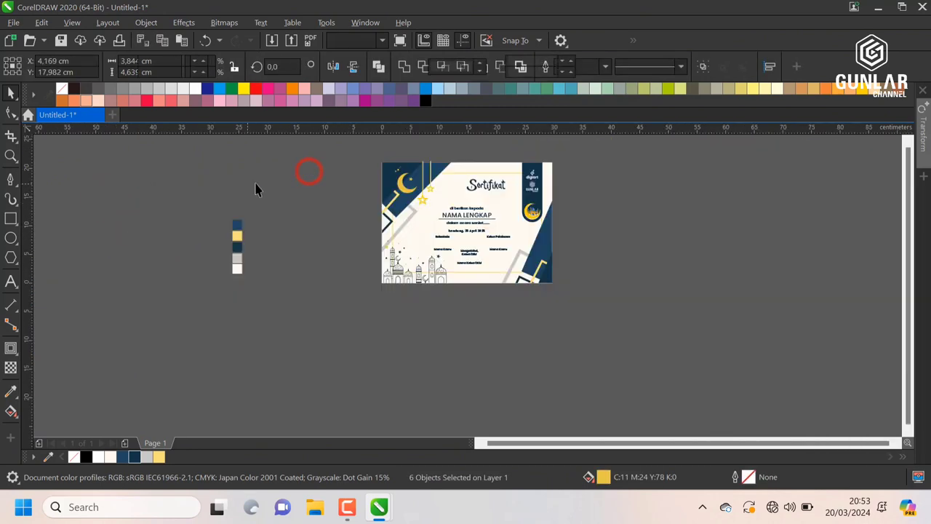
Delete the column of colour swatches beside the certificate page.
click(255, 187)
scroll(465, 166, up, 2)
scroll(358, 174, down, 4)
scroll(237, 182, up, 2)
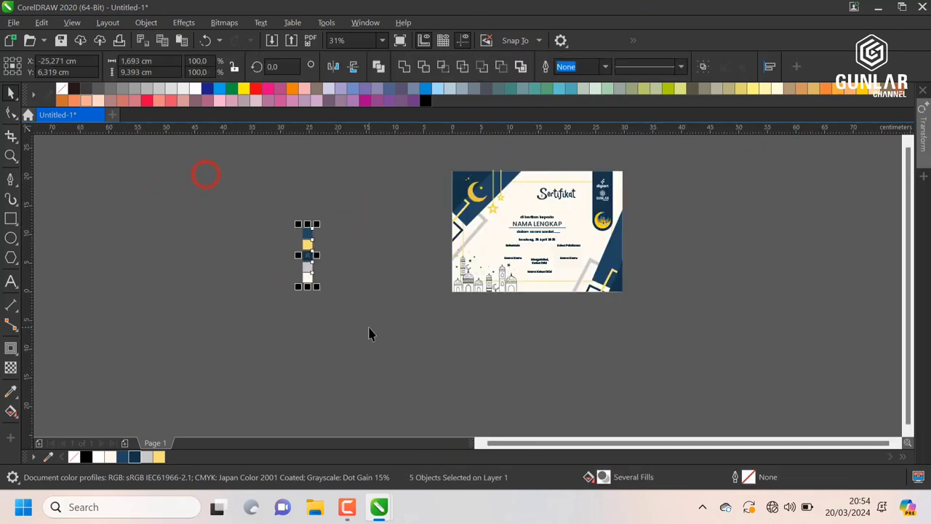
scroll(369, 332, up, 2)
scroll(345, 328, down, 2)
scroll(616, 210, up, 2)
Zoom in on the whole certificate to check the finished layout.
key(z)
scroll(426, 224, down, 1)
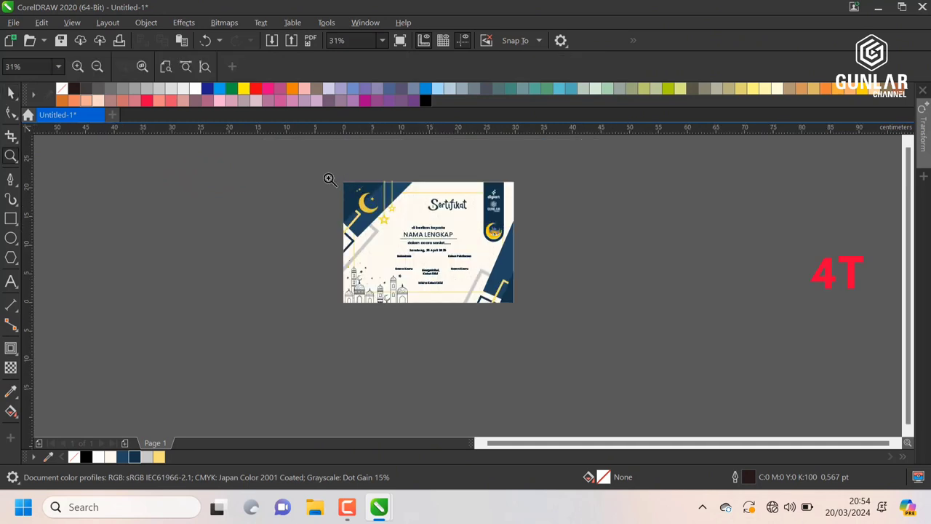
drag(330, 178, 540, 309)
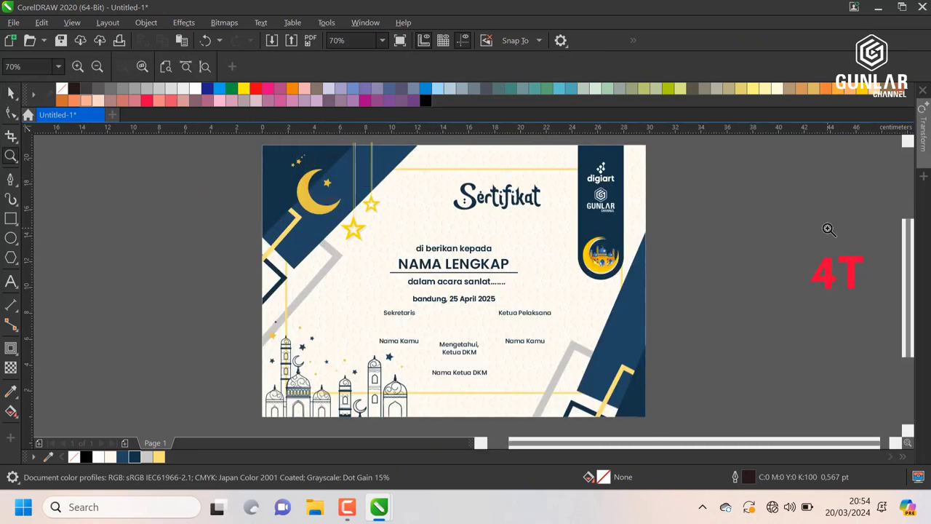